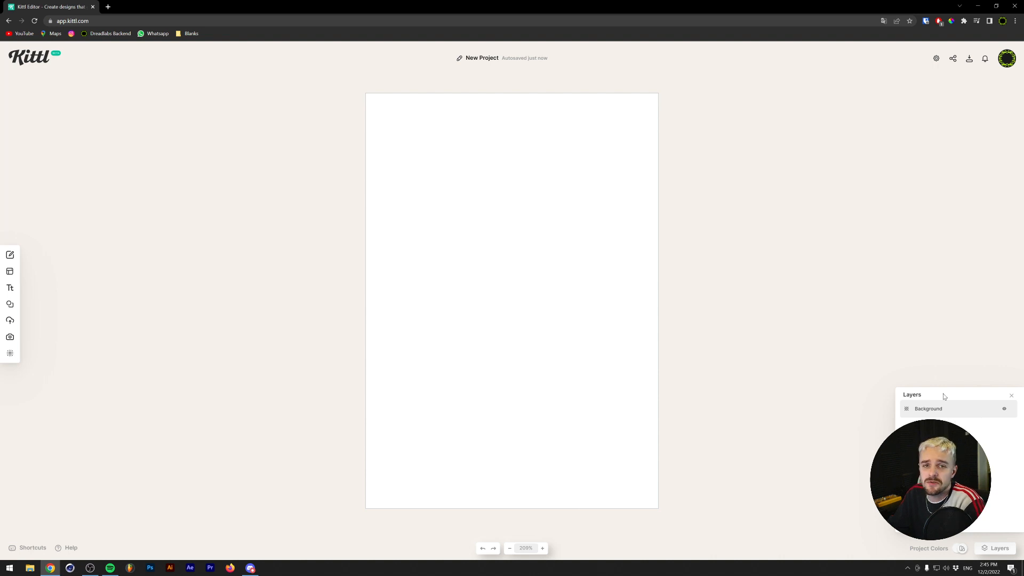
Set the canvas background color to purple with hex code 7800ff.
{"action": "left_click", "coordinate": [955, 408]}
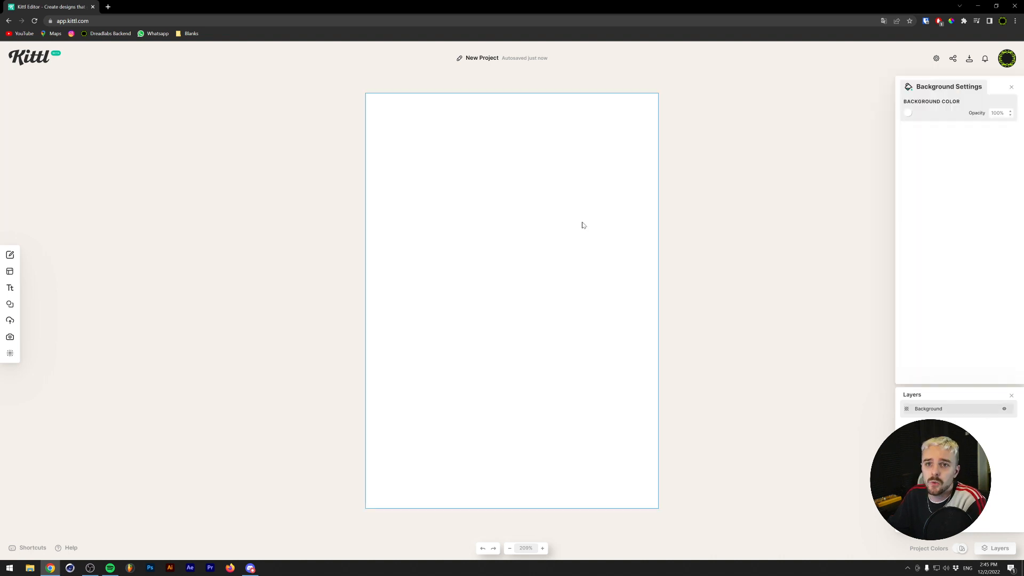
{"action": "left_click", "coordinate": [908, 114]}
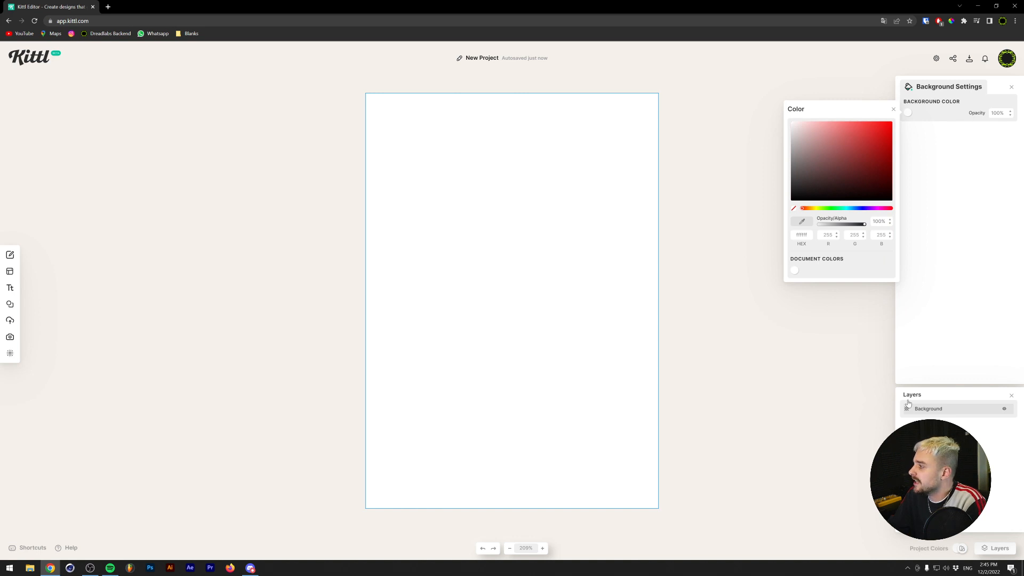
{"action": "left_click", "coordinate": [802, 235]}
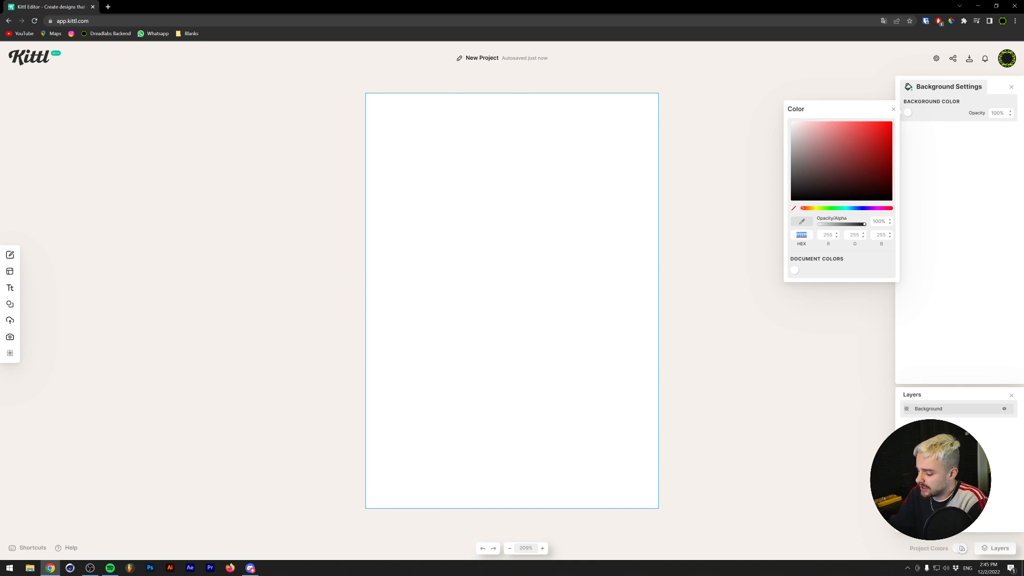
{"action": "type", "text": "7800ff"}
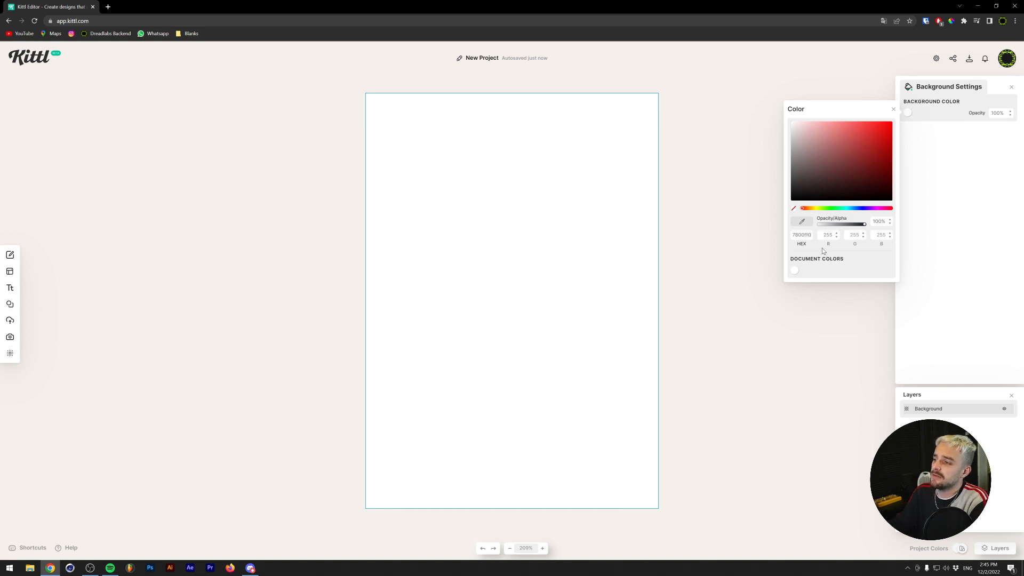
{"action": "key", "text": "Return"}
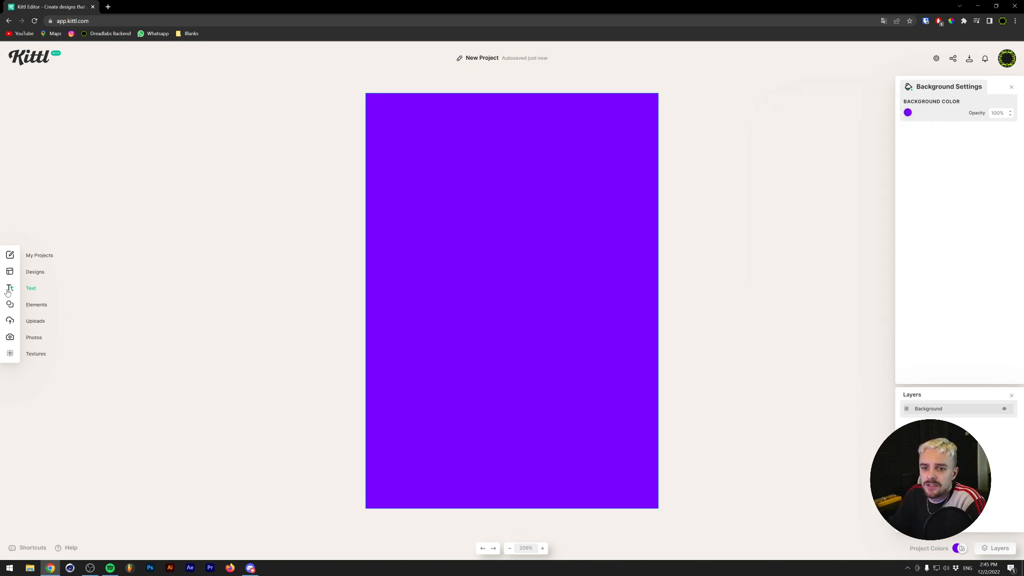
Add a headline to the canvas and replace its text with "Dreadlabs".
{"action": "left_click", "coordinate": [10, 289]}
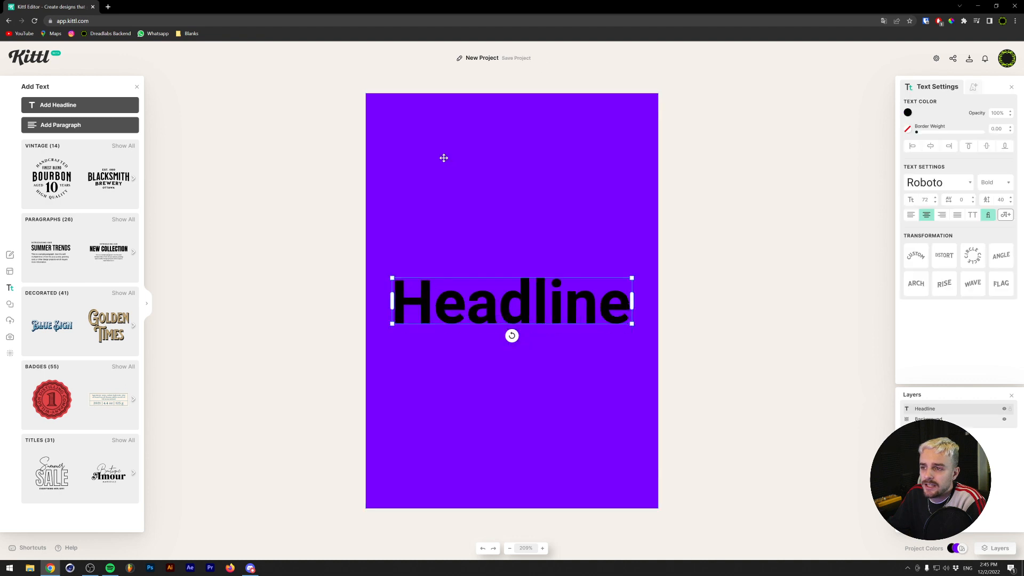
{"action": "double_click", "coordinate": [491, 304]}
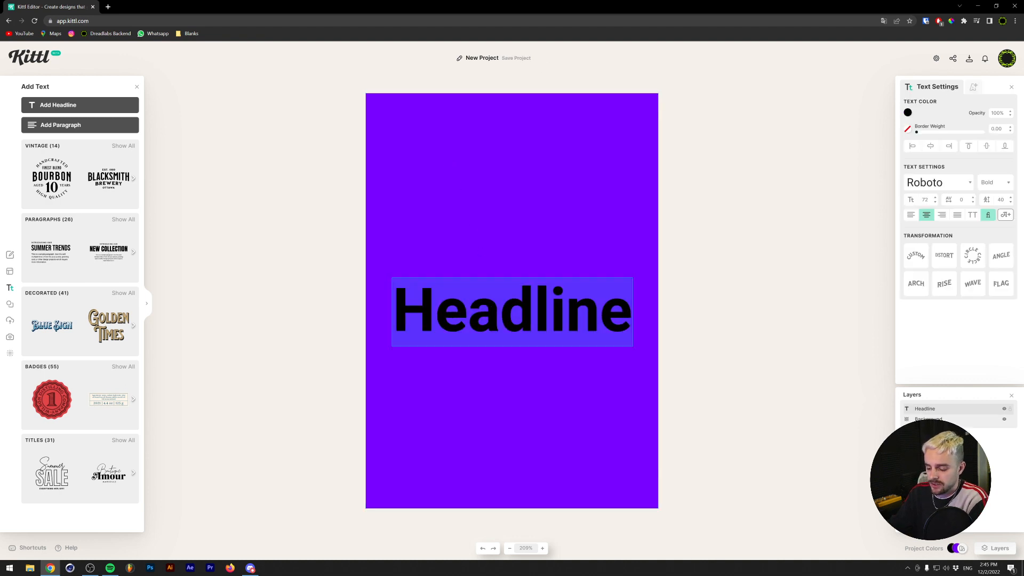
{"action": "type", "text": "Dreadlabs"}
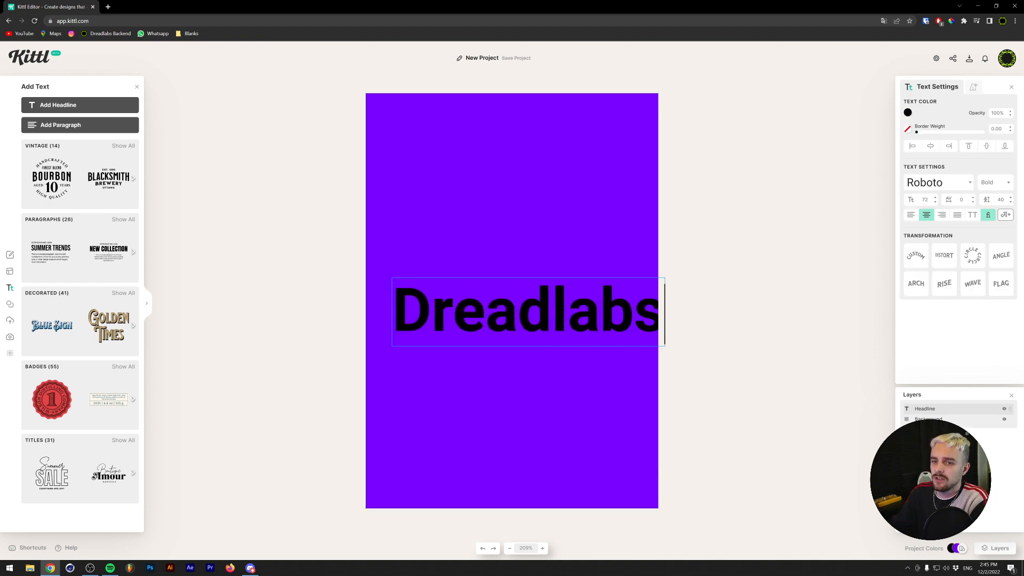
Move the Dreadlabs headline to the upper edge of the canvas and shrink it to font size 68.
{"action": "left_click_drag", "start_coordinate": [528, 341], "coordinate": [546, 141]}
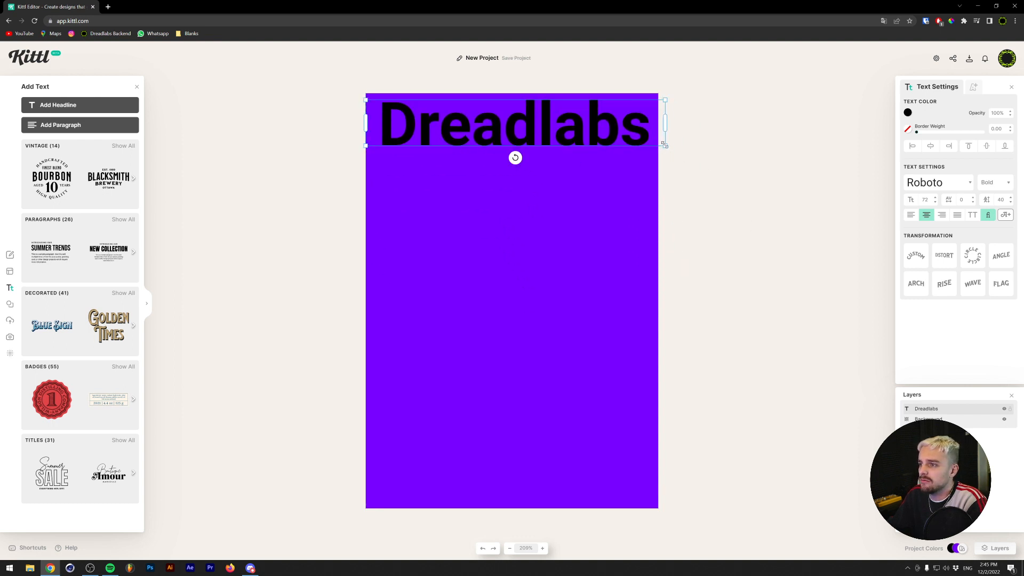
{"action": "left_click_drag", "start_coordinate": [665, 145], "coordinate": [662, 140]}
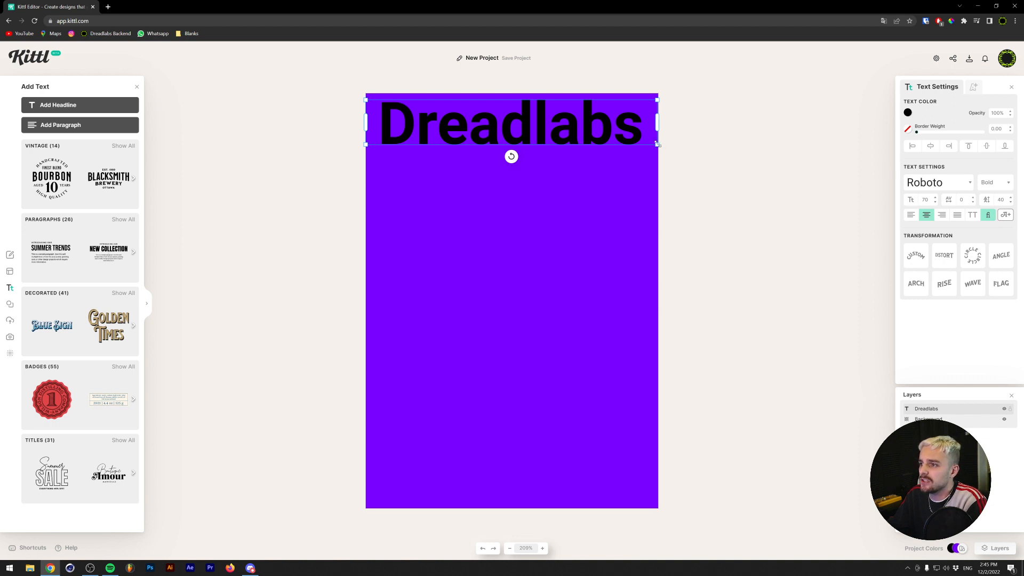
{"action": "mouse_move", "coordinate": [658, 144]}
{"action": "left_mouse_down"}
{"action": "mouse_move", "coordinate": [656, 135]}
{"action": "mouse_move", "coordinate": [487, 128]}
{"action": "mouse_move", "coordinate": [651, 136]}
{"action": "left_mouse_up"}
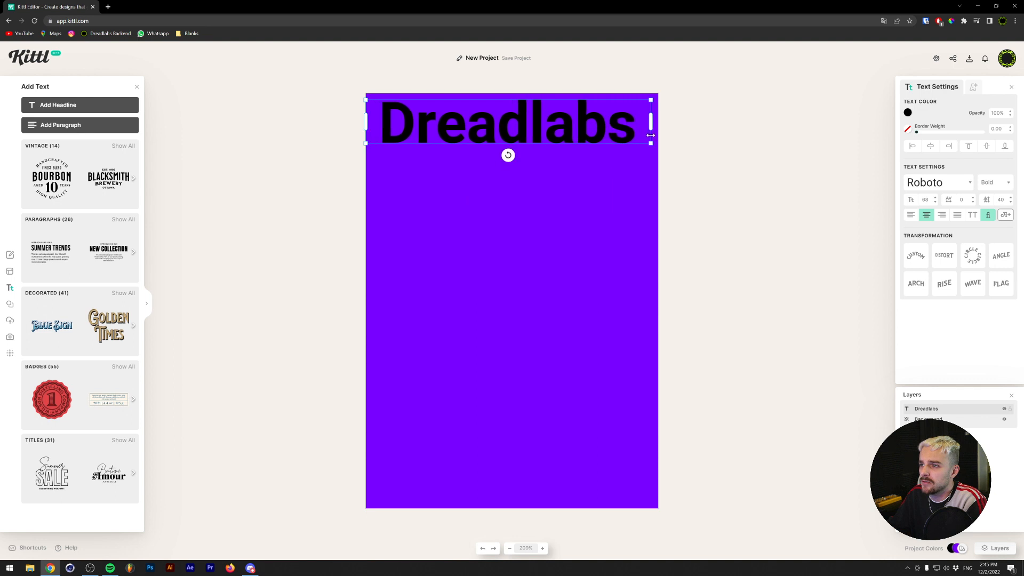
Change the headline's typeface to Draco.
{"action": "left_click", "coordinate": [939, 182]}
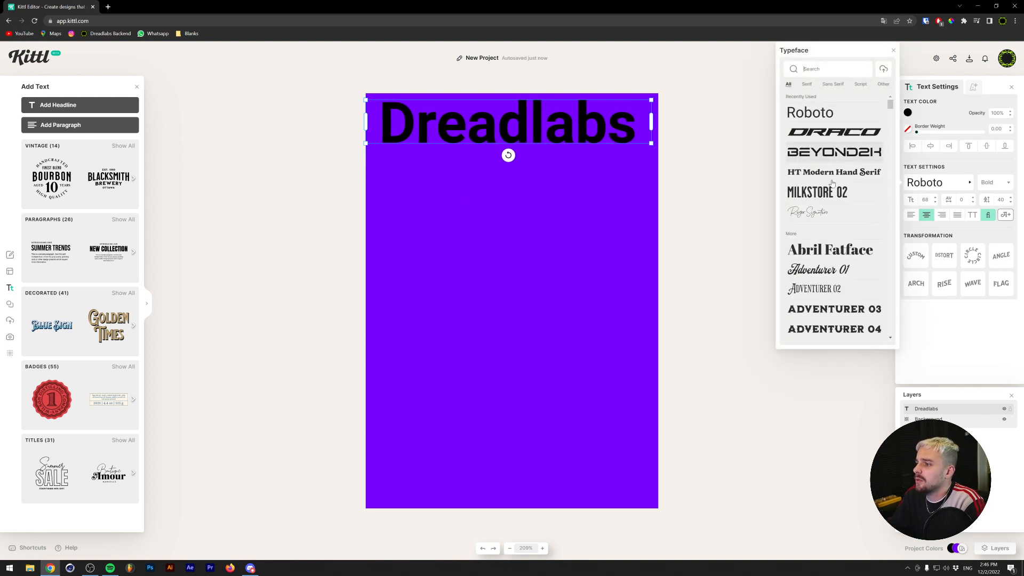
{"action": "scroll", "coordinate": [832, 312], "scroll_direction": "down", "scroll_amount": 3}
{"action": "scroll", "coordinate": [833, 312], "scroll_direction": "down", "scroll_amount": 9}
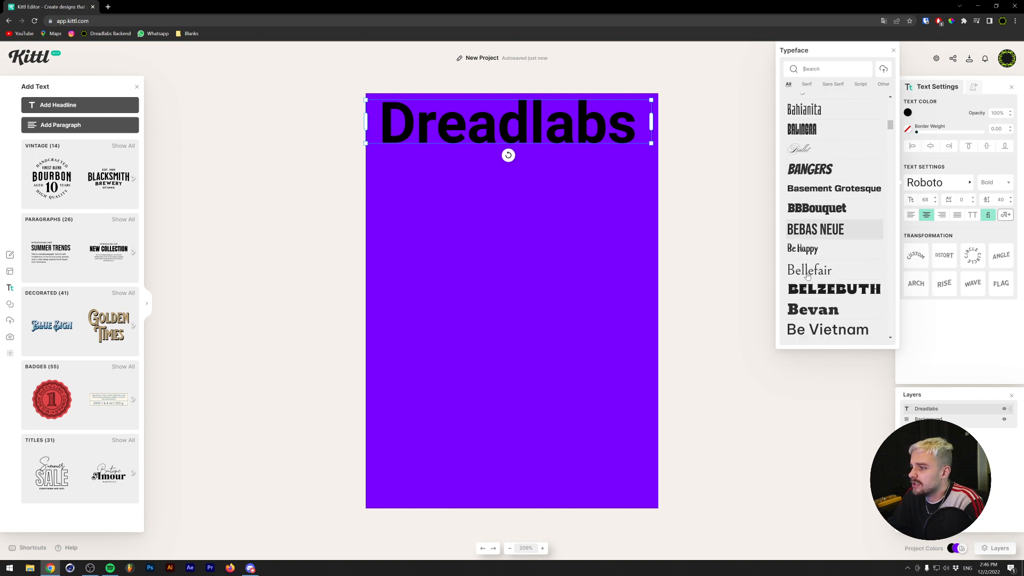
{"action": "scroll", "coordinate": [808, 276], "scroll_direction": "down", "scroll_amount": 5}
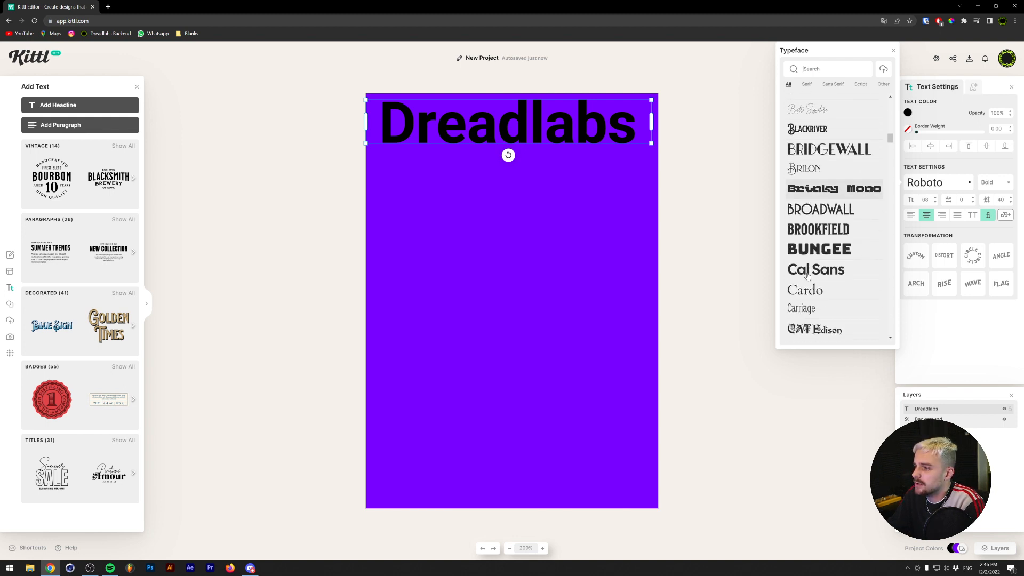
{"action": "scroll", "coordinate": [809, 276], "scroll_direction": "down", "scroll_amount": 10}
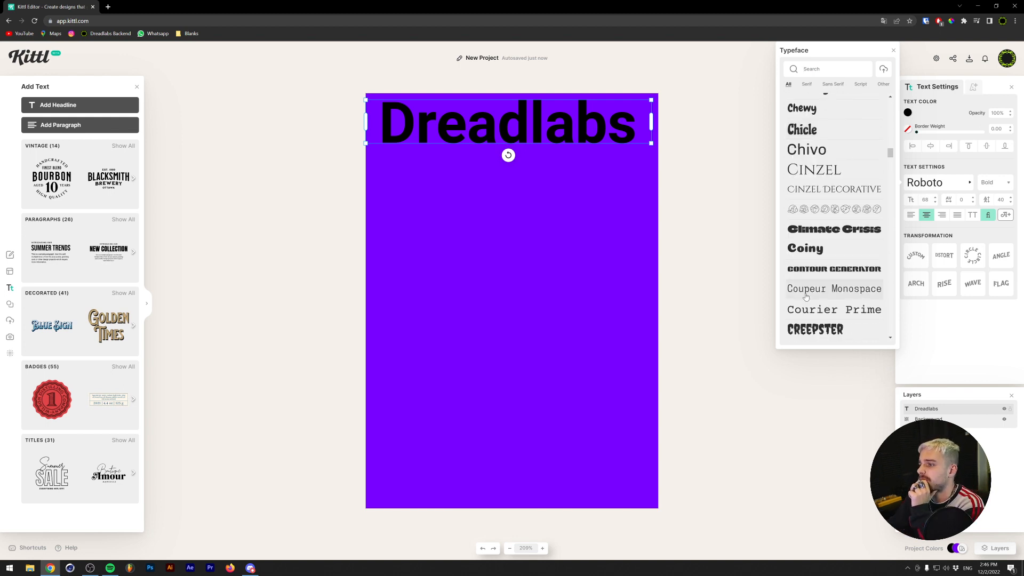
{"action": "scroll", "coordinate": [807, 297], "scroll_direction": "down", "scroll_amount": 2}
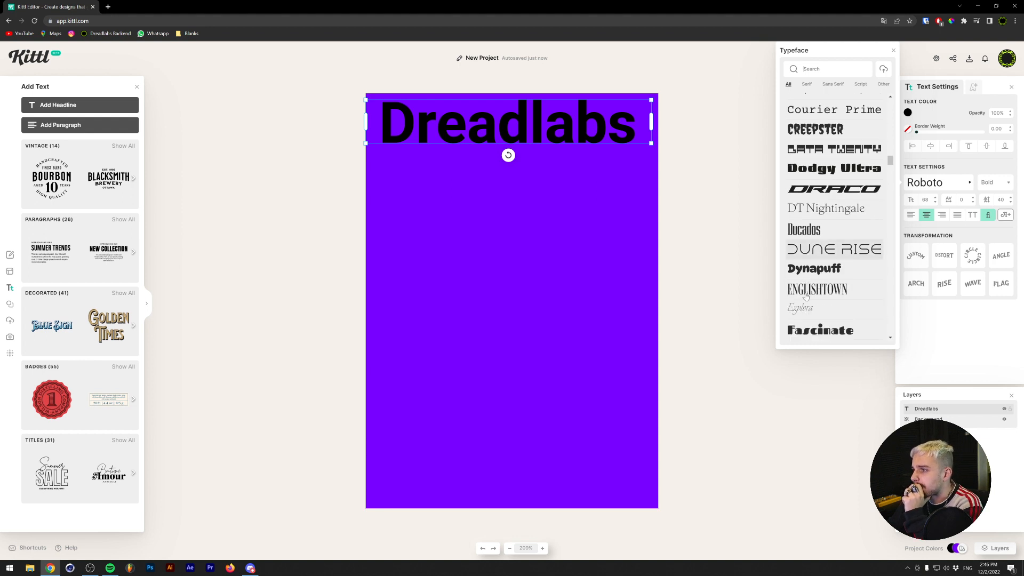
{"action": "left_click", "coordinate": [823, 197]}
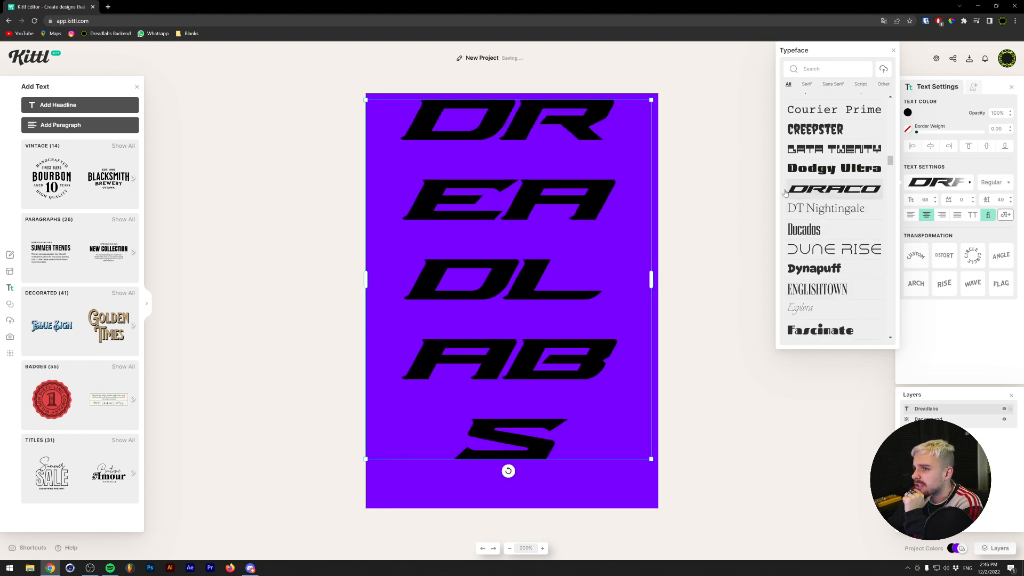
Widen and reposition the headline's text box so it breaks into two lines running off the canvas's right edge.
{"action": "left_click_drag", "start_coordinate": [649, 281], "coordinate": [755, 263]}
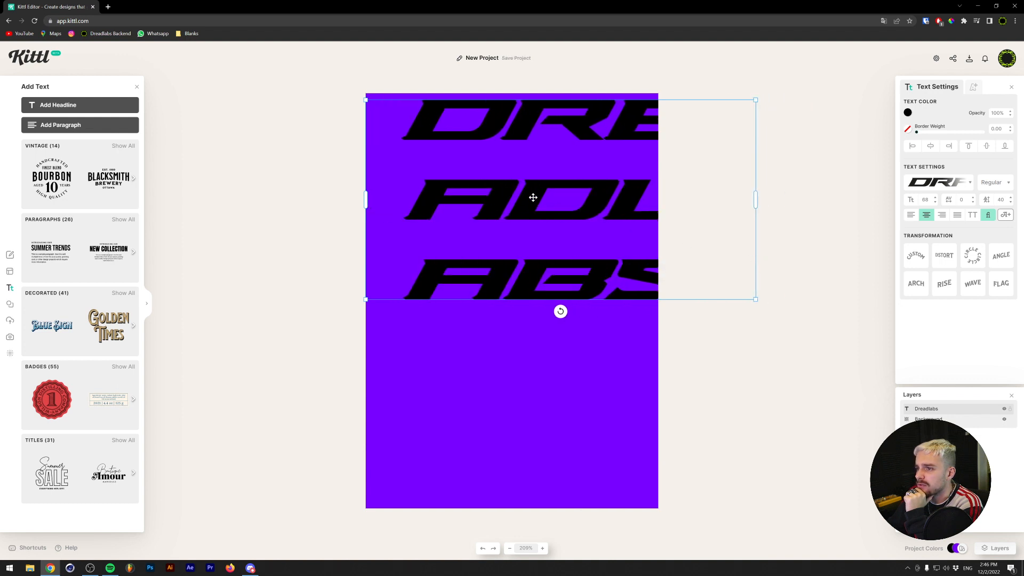
{"action": "left_click_drag", "start_coordinate": [533, 197], "coordinate": [510, 227]}
{"action": "left_click_drag", "start_coordinate": [732, 230], "coordinate": [1014, 230]}
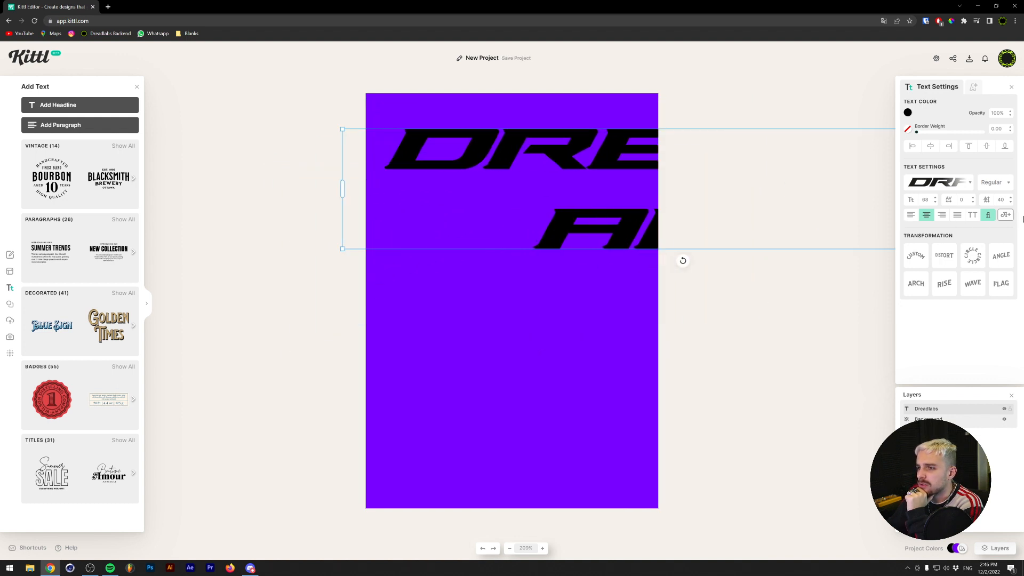
{"action": "left_click_drag", "start_coordinate": [342, 192], "coordinate": [525, 166]}
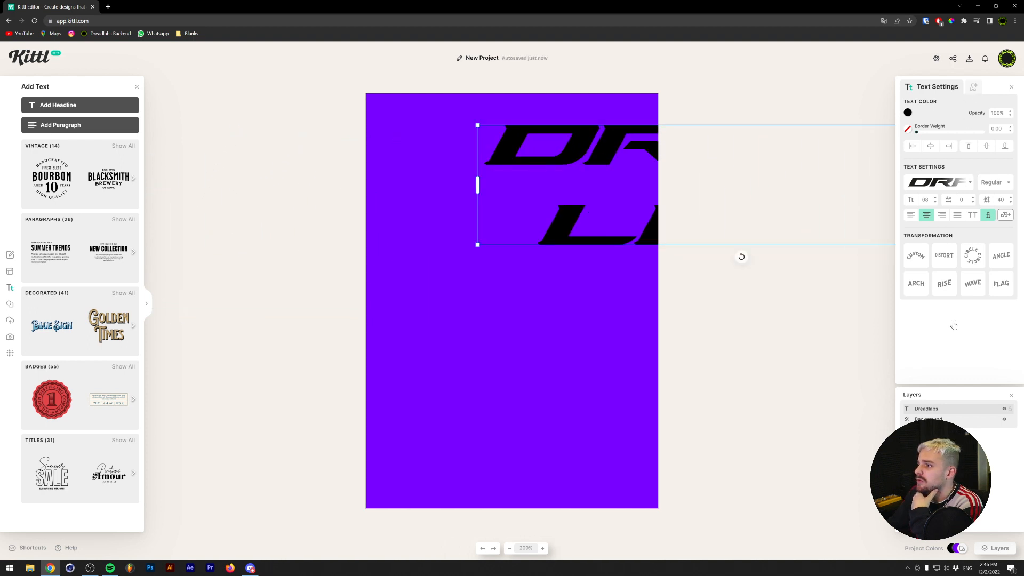
Change the canvas background color to bright cyan.
{"action": "left_click", "coordinate": [930, 422]}
{"action": "left_click", "coordinate": [908, 112]}
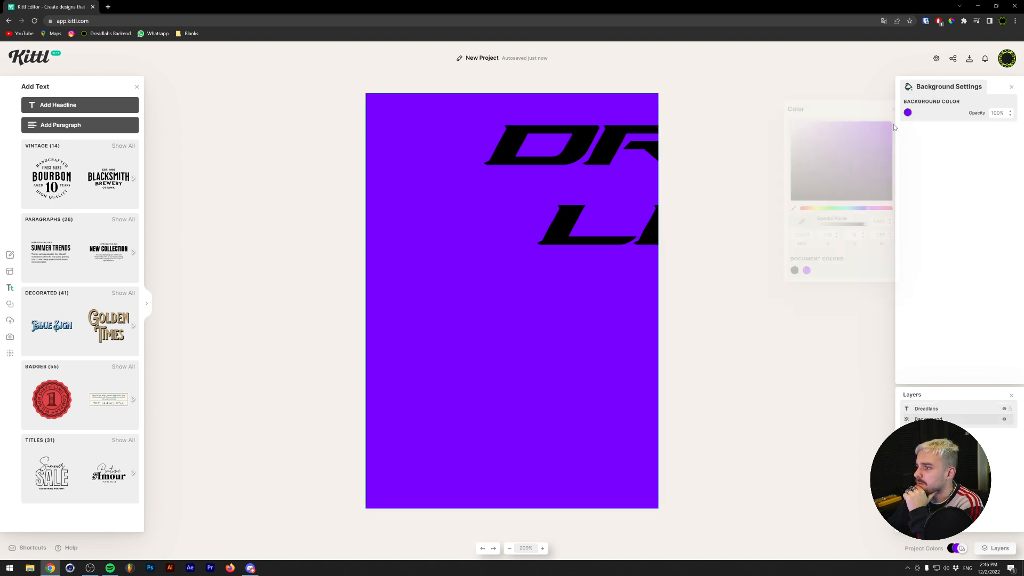
{"action": "left_click", "coordinate": [851, 210]}
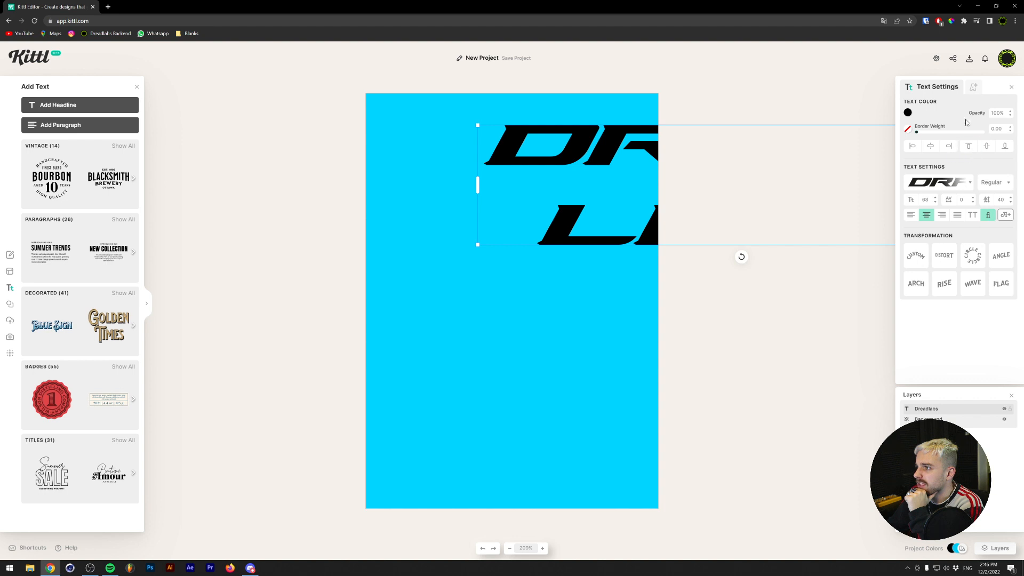
Color the Dreadlabs text white and lower its opacity to 70%.
{"action": "left_click", "coordinate": [908, 113]}
{"action": "left_click", "coordinate": [793, 123]}
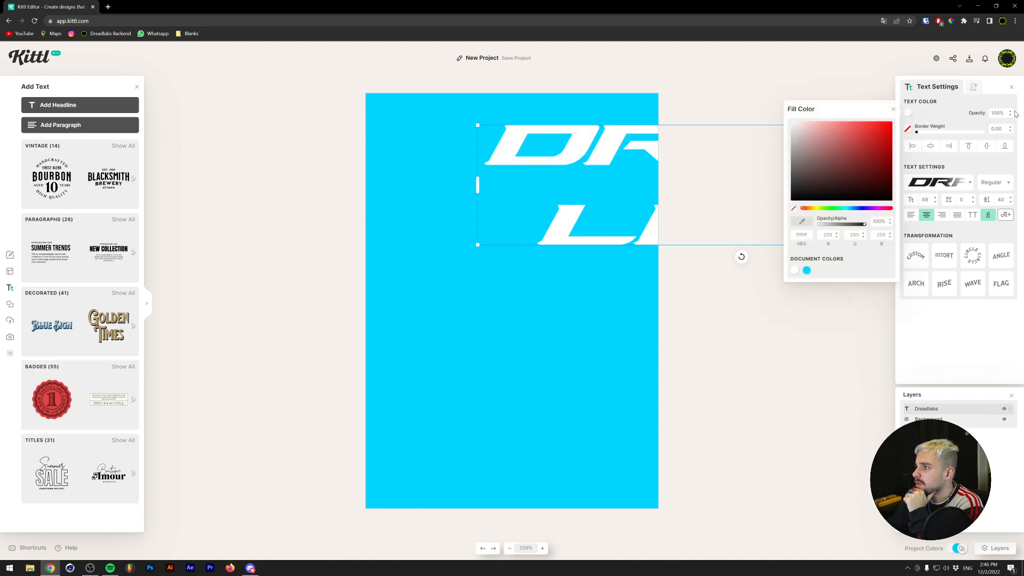
{"action": "left_click", "coordinate": [1010, 117]}
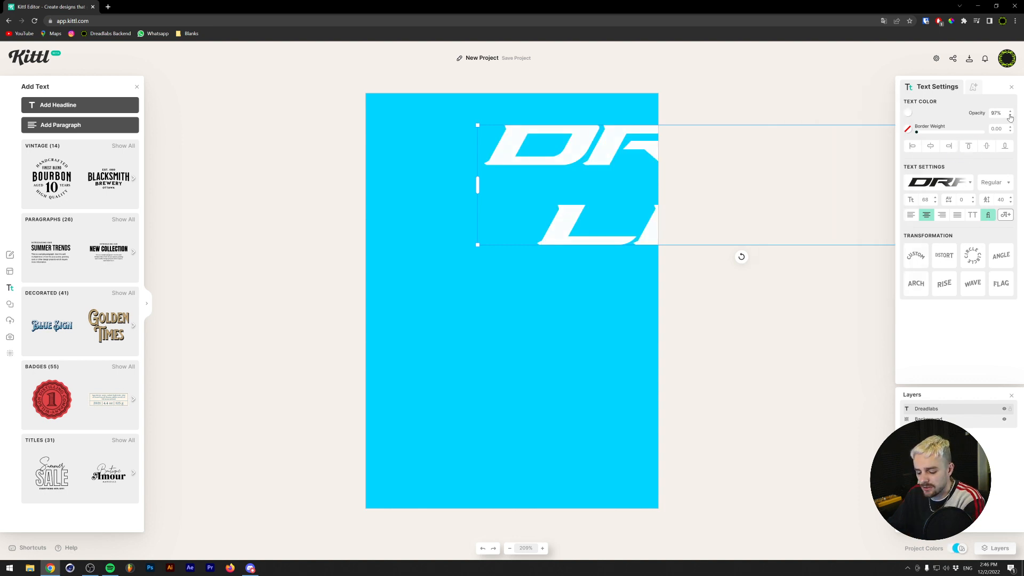
{"action": "left_click", "coordinate": [1010, 117]}
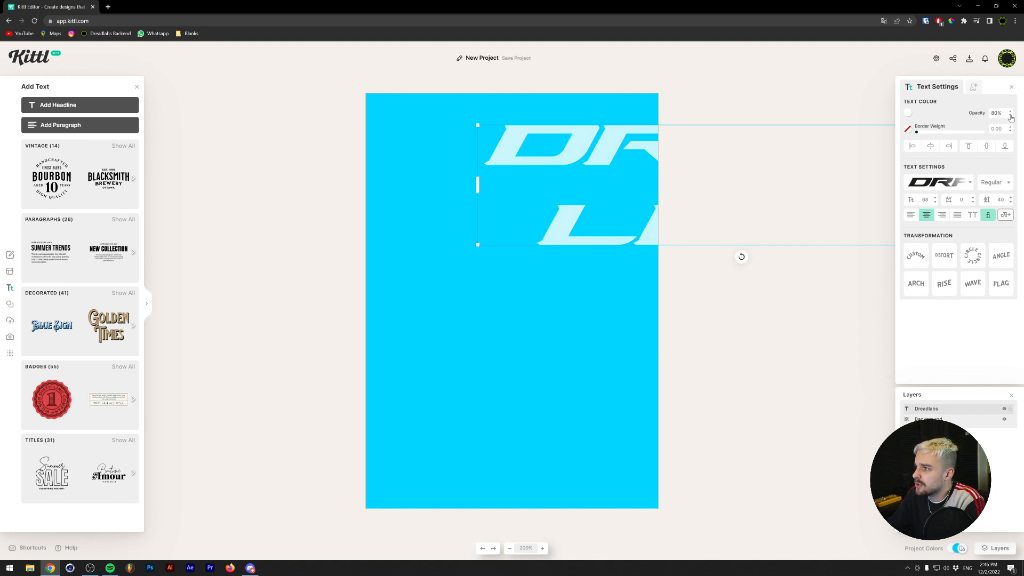
{"action": "double_click", "coordinate": [704, 159]}
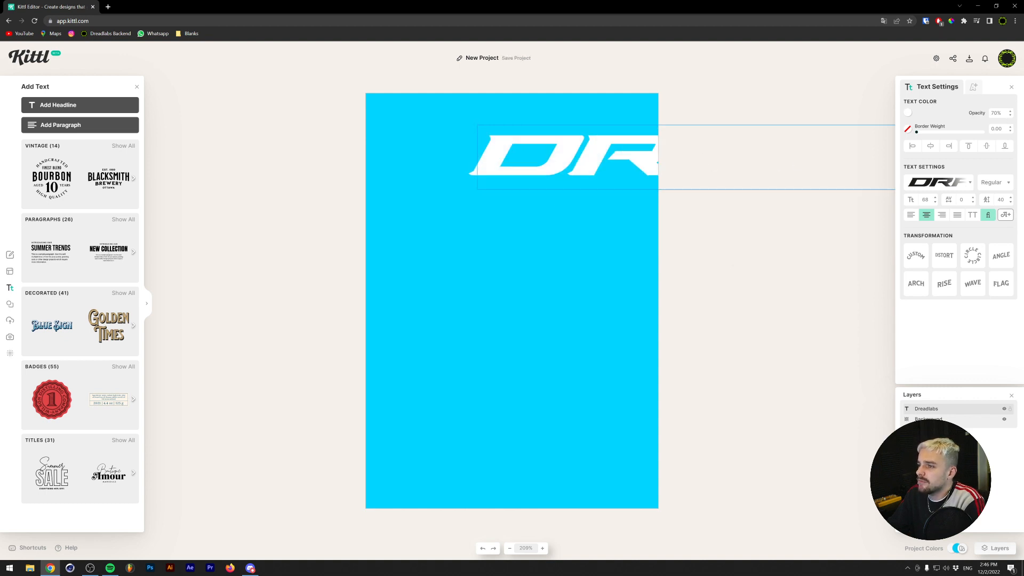
{"action": "key", "text": "ctrl+a"}
{"action": "scroll", "coordinate": [668, 169], "scroll_direction": "down", "scroll_amount": 4}
{"action": "scroll", "coordinate": [668, 169], "scroll_direction": "up", "scroll_amount": 5}
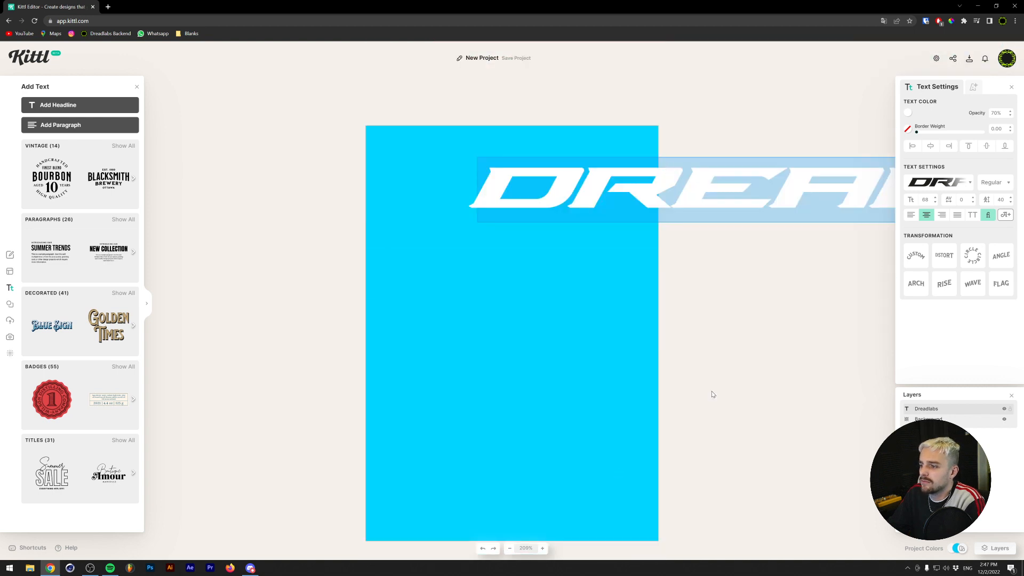
{"action": "key", "text": "Escape"}
Duplicate the Dreadlabs text and place the copy in the lower part of the canvas, running off its left edge.
{"action": "left_click_drag", "start_coordinate": [536, 224], "coordinate": [158, 389]}
{"action": "left_click", "coordinate": [426, 291]}
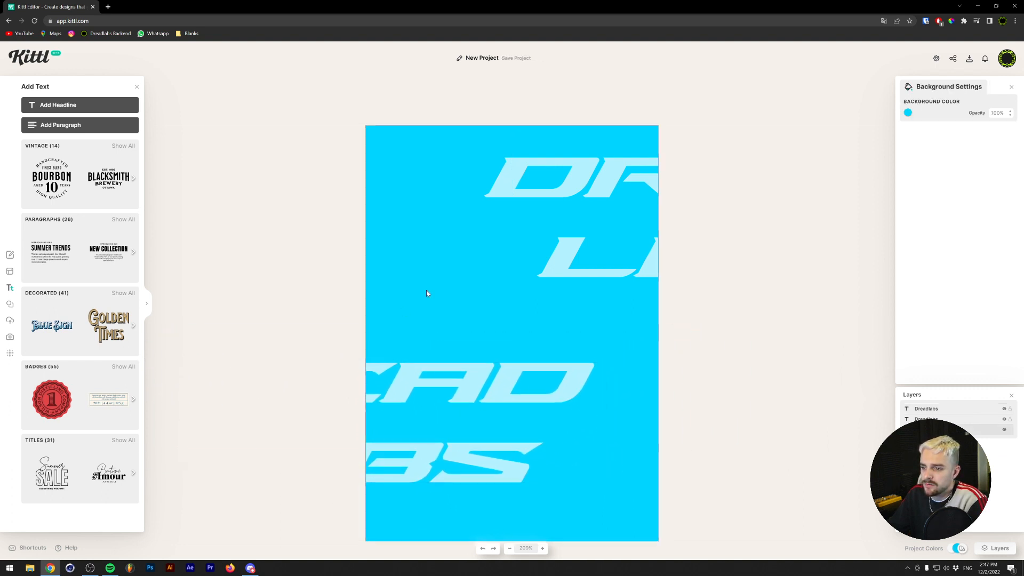
{"action": "left_click_drag", "start_coordinate": [479, 408], "coordinate": [487, 426]}
{"action": "left_click", "coordinate": [542, 265]}
{"action": "left_click", "coordinate": [205, 299]}
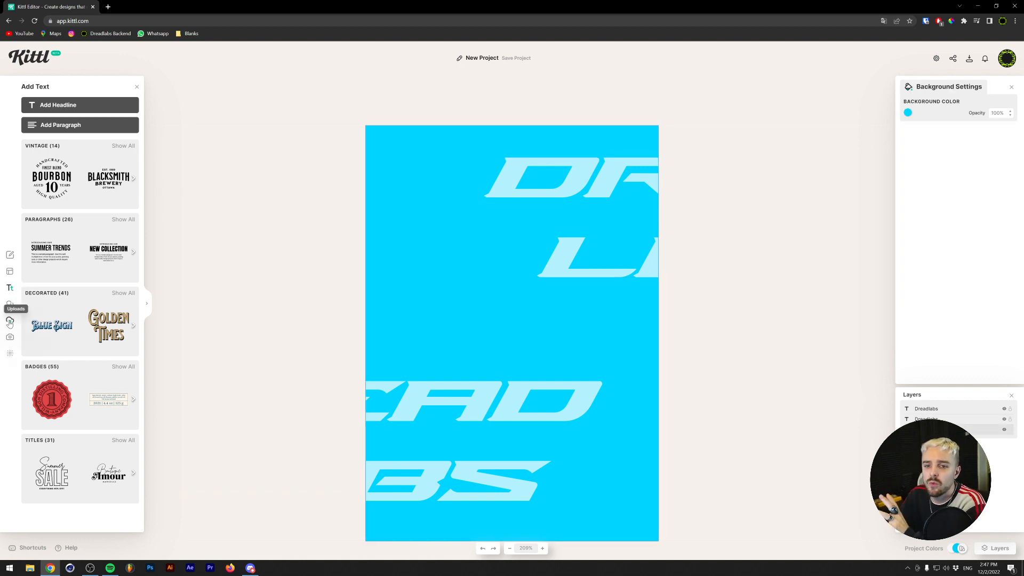
Look through the element categories and show the full Y2K collection of abstract elements.
{"action": "left_click", "coordinate": [11, 354]}
{"action": "left_click", "coordinate": [10, 303]}
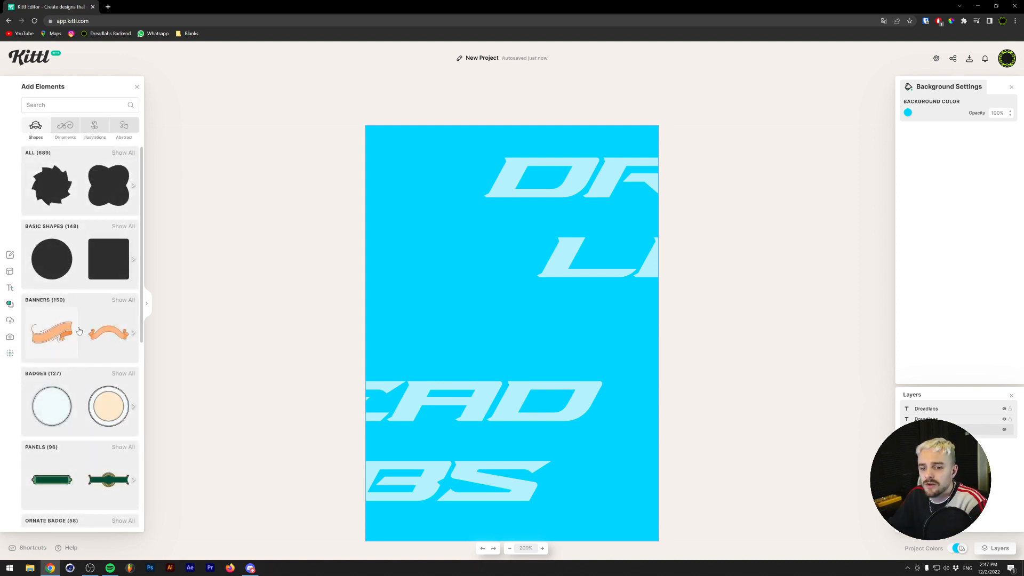
{"action": "scroll", "coordinate": [78, 331], "scroll_direction": "down", "scroll_amount": 6}
{"action": "scroll", "coordinate": [73, 312], "scroll_direction": "up", "scroll_amount": 6}
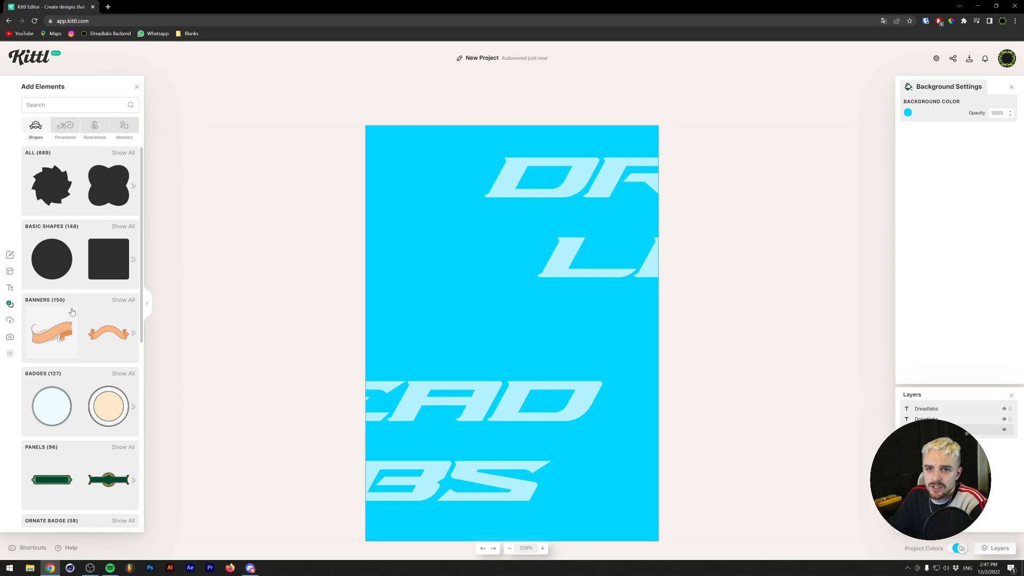
{"action": "left_click", "coordinate": [65, 127]}
{"action": "left_click", "coordinate": [94, 127]}
{"action": "left_click", "coordinate": [124, 127]}
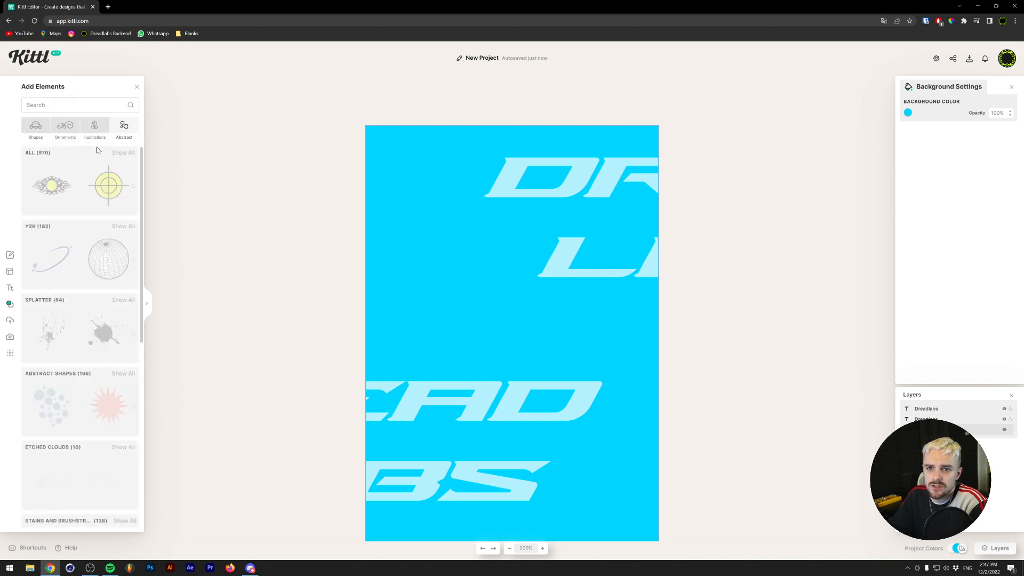
{"action": "left_click", "coordinate": [124, 226]}
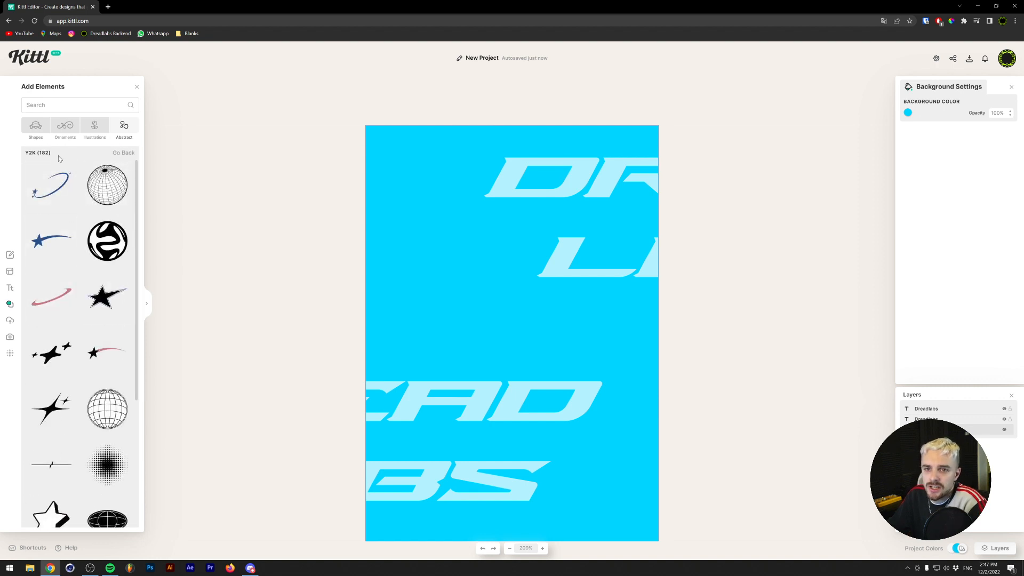
Add the white star with a black 3D edge and place it in the canvas's upper-left area, overlapping the left edge.
{"action": "scroll", "coordinate": [118, 303], "scroll_direction": "down", "scroll_amount": 3}
{"action": "left_click_drag", "start_coordinate": [50, 361], "coordinate": [509, 311]}
{"action": "left_click_drag", "start_coordinate": [450, 228], "coordinate": [378, 208]}
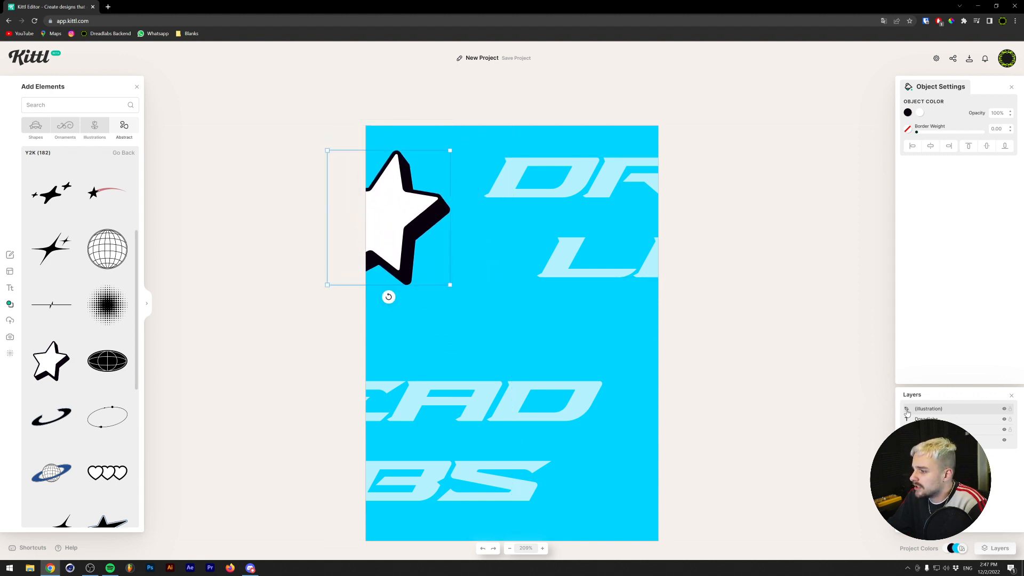
{"action": "left_click_drag", "start_coordinate": [436, 208], "coordinate": [435, 200]}
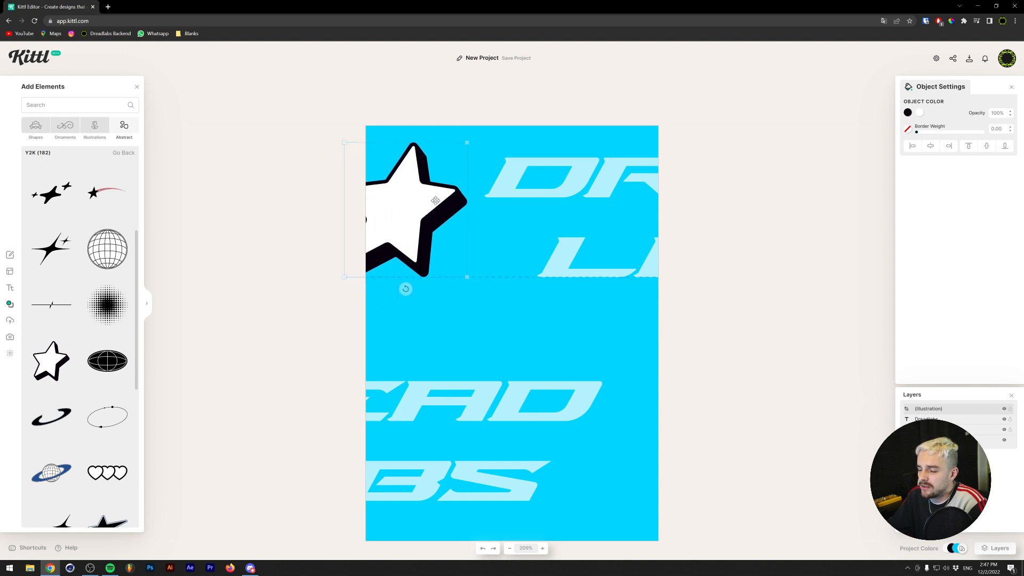
Recolor the star with a white 3D edge and a cyan face matching the background.
{"action": "left_click", "coordinate": [908, 113]}
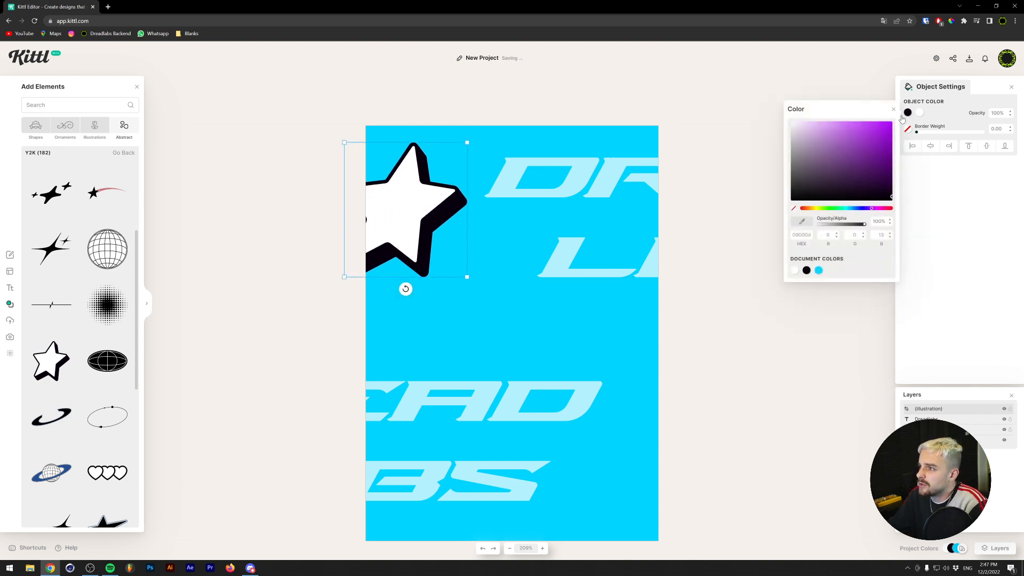
{"action": "left_click", "coordinate": [819, 271]}
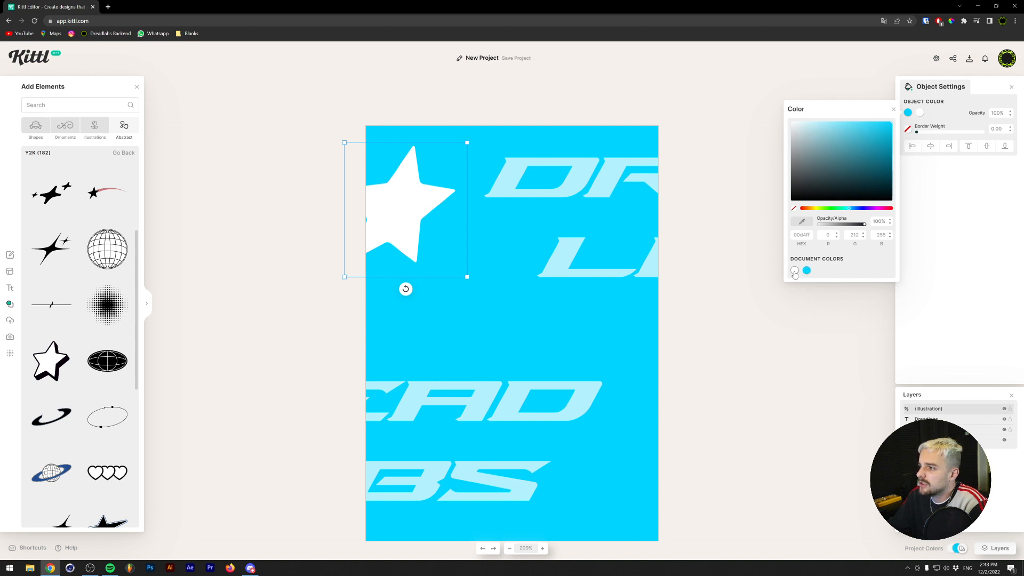
{"action": "left_click", "coordinate": [794, 271]}
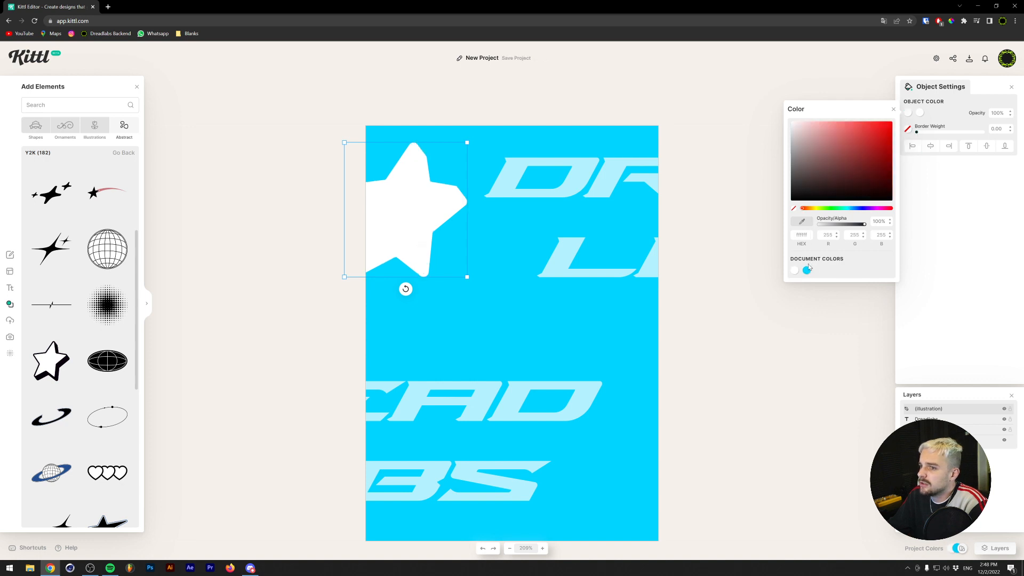
{"action": "left_click", "coordinate": [919, 114]}
{"action": "left_click", "coordinate": [819, 271]}
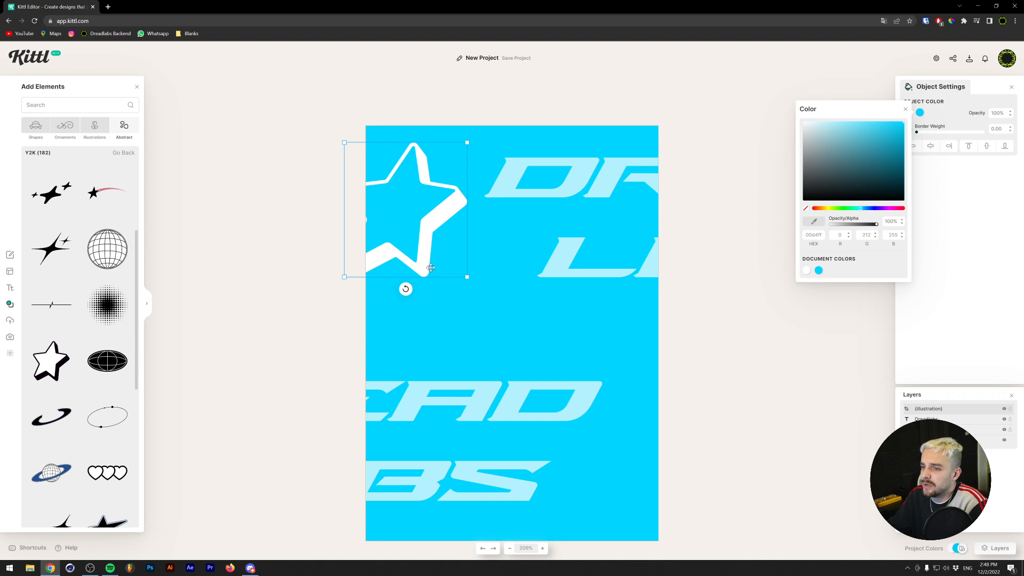
Shrink the star into the canvas's upper-left corner and place a duplicate in its lower-right corner.
{"action": "left_click_drag", "start_coordinate": [465, 279], "coordinate": [431, 227]}
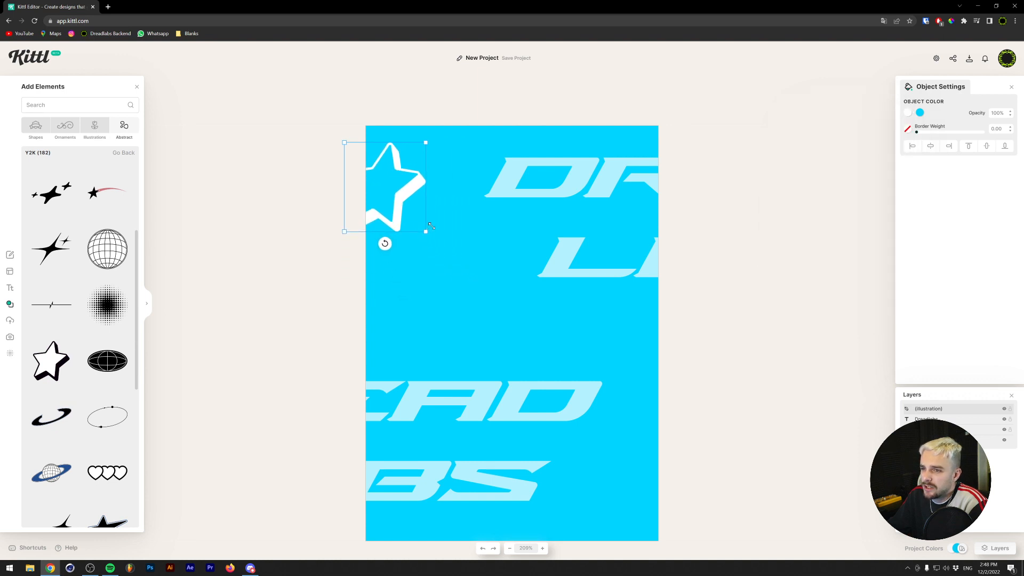
{"action": "left_click_drag", "start_coordinate": [399, 195], "coordinate": [412, 180]}
{"action": "left_click_drag", "start_coordinate": [437, 217], "coordinate": [631, 496]}
Add the slanted halftone dot ellipse from the Y2K collection, enlarge it to most of the canvas width and center it.
{"action": "scroll", "coordinate": [90, 333], "scroll_direction": "down", "scroll_amount": 3}
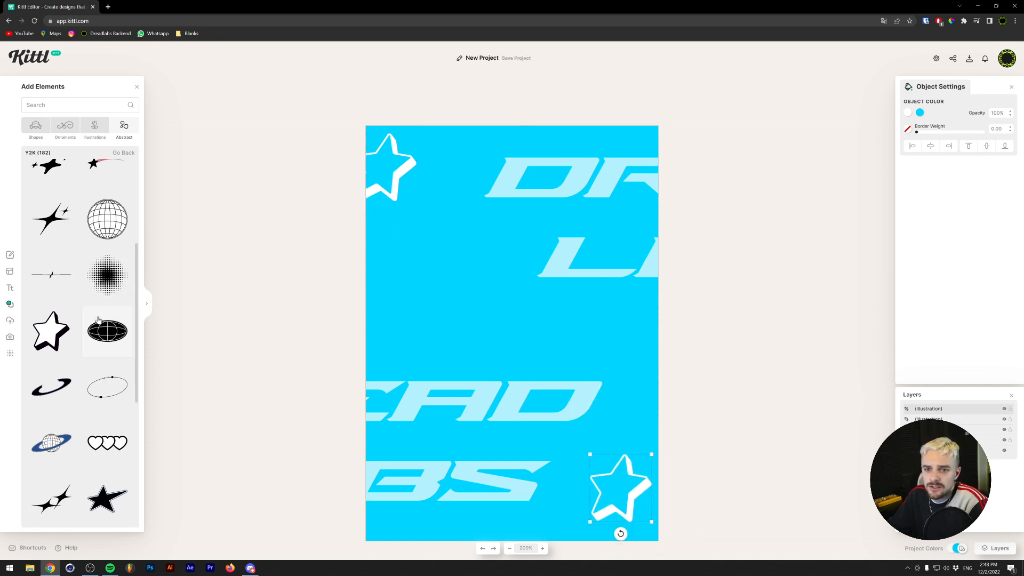
{"action": "scroll", "coordinate": [91, 333], "scroll_direction": "down", "scroll_amount": 9}
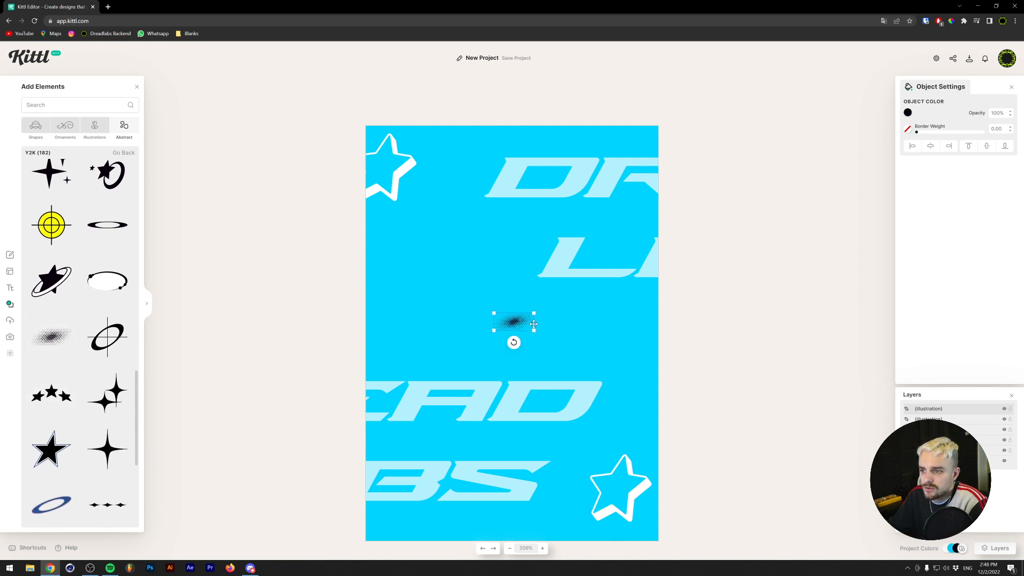
{"action": "left_click_drag", "start_coordinate": [534, 331], "coordinate": [718, 400]}
{"action": "left_click_drag", "start_coordinate": [687, 359], "coordinate": [595, 330]}
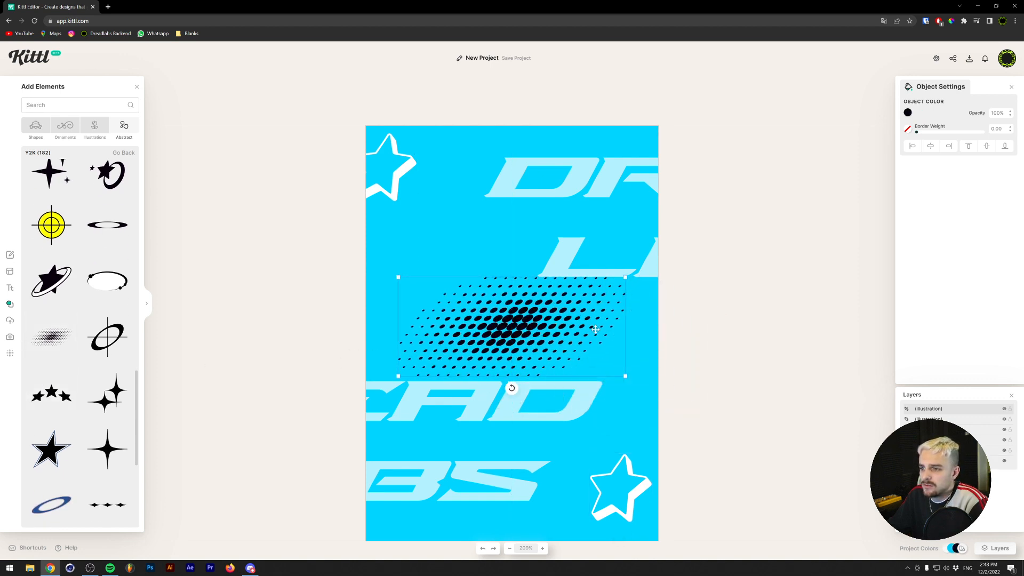
Color the halftone dots magenta (#E600FF) and enlarge the pattern until it slightly overruns both sides of the canvas.
{"action": "left_click", "coordinate": [909, 113]}
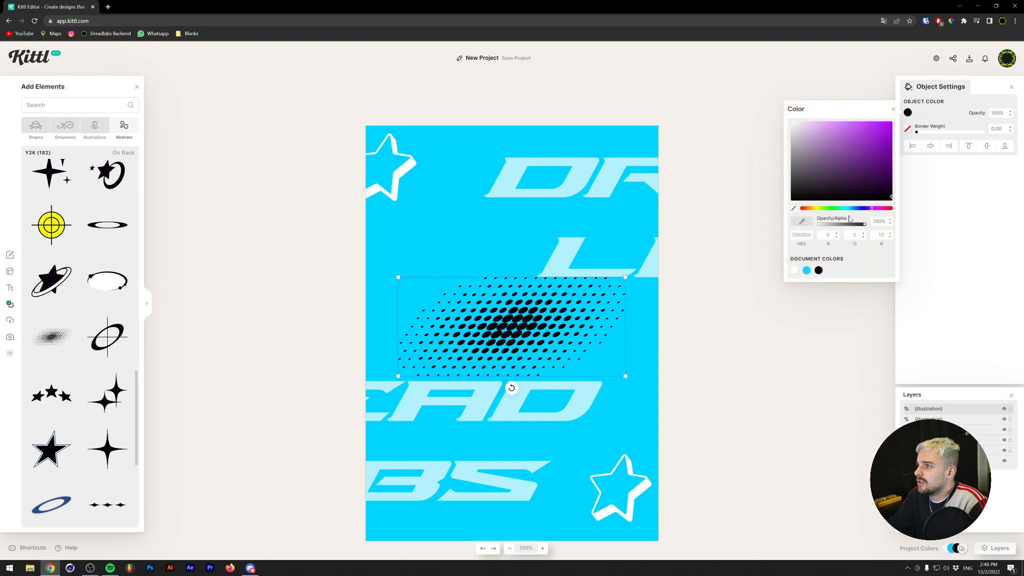
{"action": "mouse_move", "coordinate": [863, 213]}
{"action": "left_mouse_down"}
{"action": "mouse_move", "coordinate": [892, 155]}
{"action": "mouse_move", "coordinate": [892, 123]}
{"action": "left_mouse_up"}
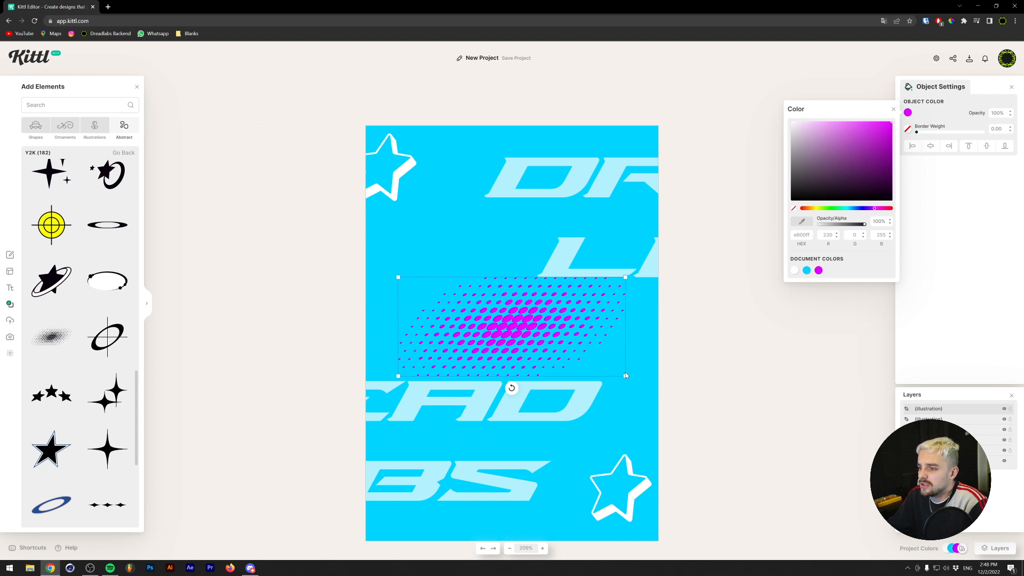
{"action": "left_click_drag", "start_coordinate": [626, 377], "coordinate": [667, 395]}
{"action": "left_click_drag", "start_coordinate": [580, 355], "coordinate": [561, 350]}
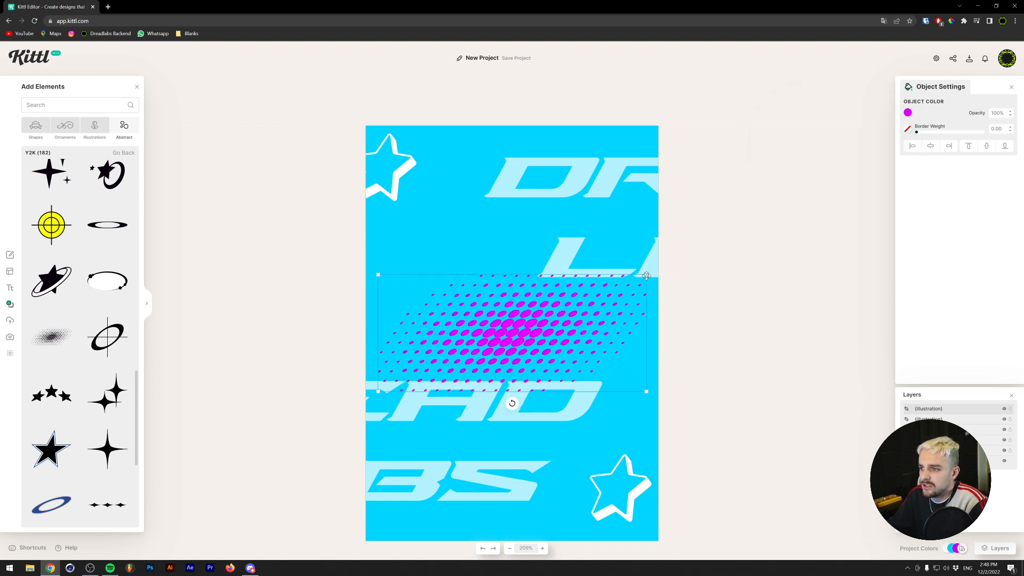
{"action": "left_click_drag", "start_coordinate": [646, 276], "coordinate": [680, 257]}
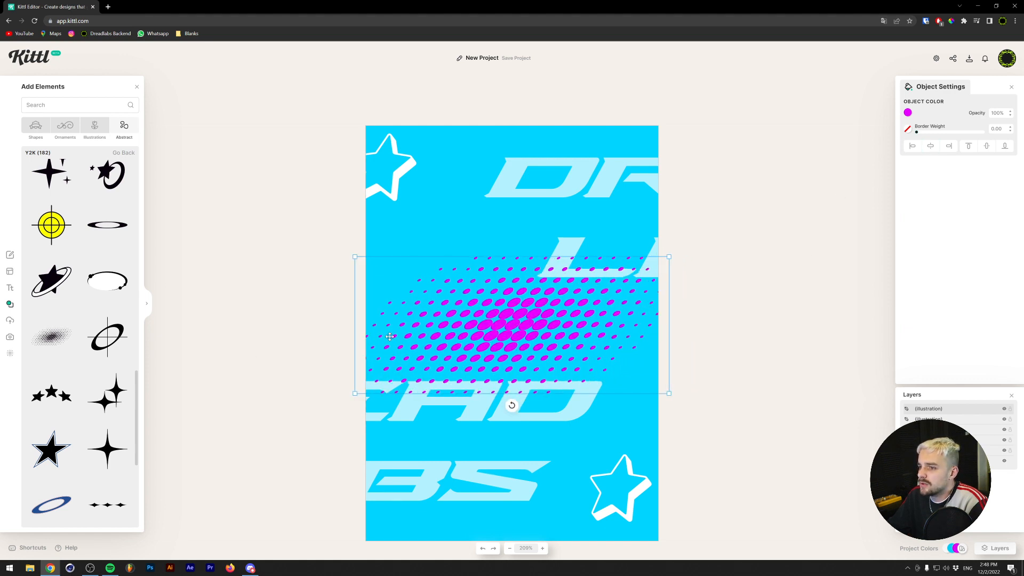
{"action": "left_click", "coordinate": [277, 318]}
Add a headline text and set its typeface to Orbitron.
{"action": "left_click", "coordinate": [10, 288]}
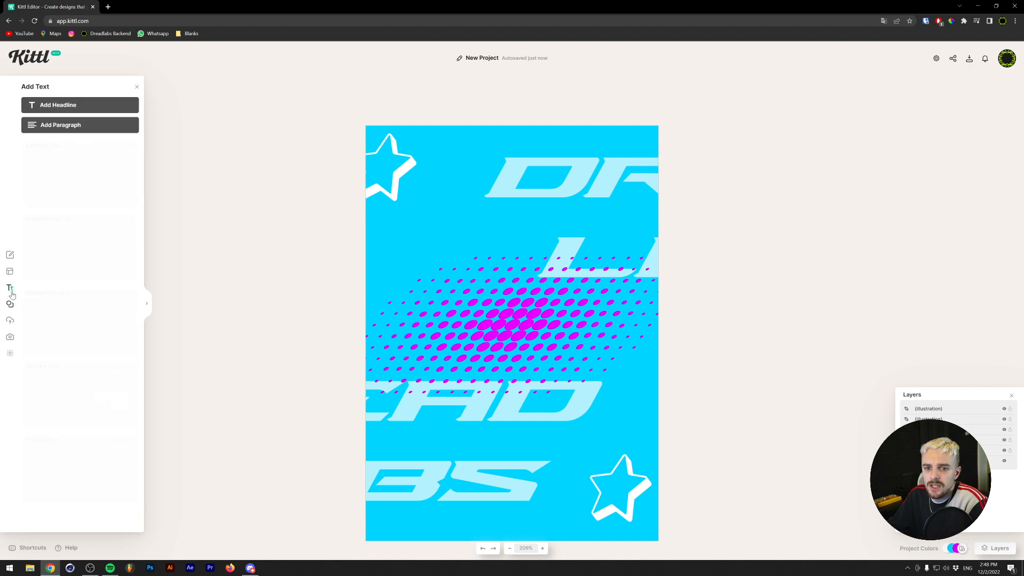
{"action": "left_click", "coordinate": [58, 105]}
{"action": "scroll", "coordinate": [806, 278], "scroll_direction": "down", "scroll_amount": 3}
{"action": "scroll", "coordinate": [805, 278], "scroll_direction": "down", "scroll_amount": 8}
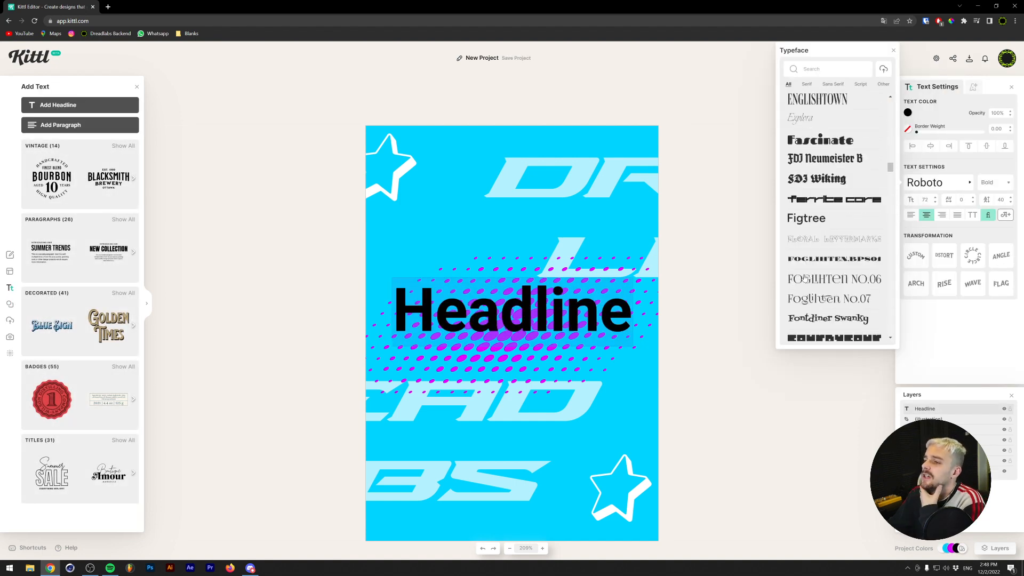
{"action": "scroll", "coordinate": [805, 276], "scroll_direction": "down", "scroll_amount": 3}
{"action": "scroll", "coordinate": [805, 276], "scroll_direction": "up", "scroll_amount": 2}
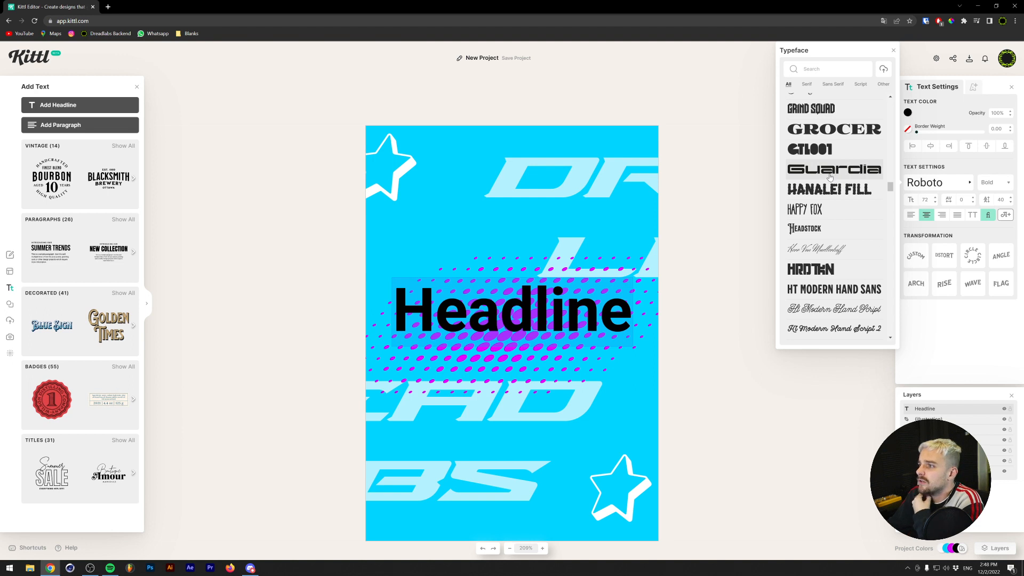
{"action": "scroll", "coordinate": [820, 173], "scroll_direction": "down", "scroll_amount": 6}
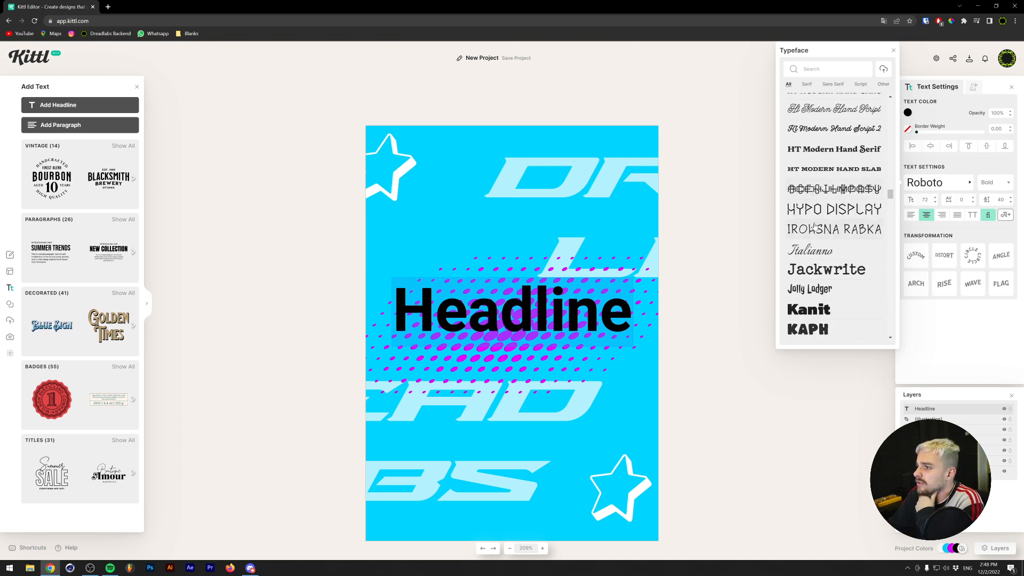
{"action": "scroll", "coordinate": [819, 237], "scroll_direction": "down", "scroll_amount": 5}
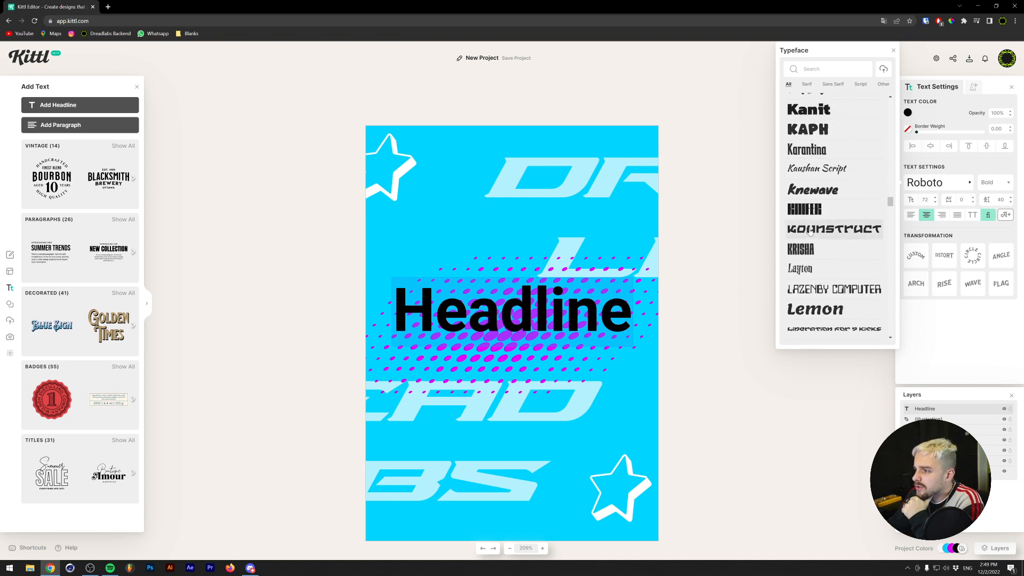
{"action": "scroll", "coordinate": [814, 215], "scroll_direction": "down", "scroll_amount": 4}
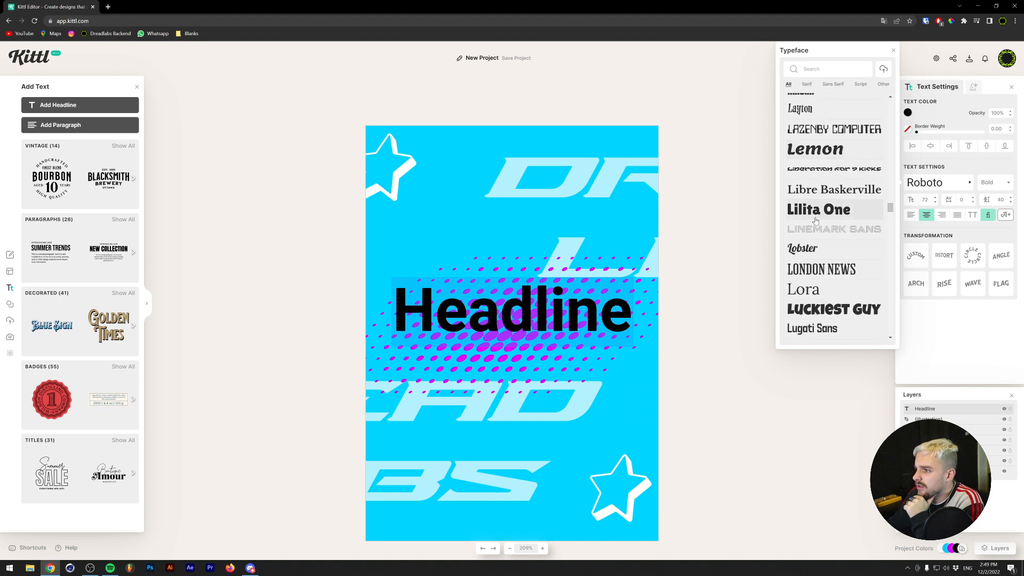
{"action": "scroll", "coordinate": [811, 230], "scroll_direction": "down", "scroll_amount": 5}
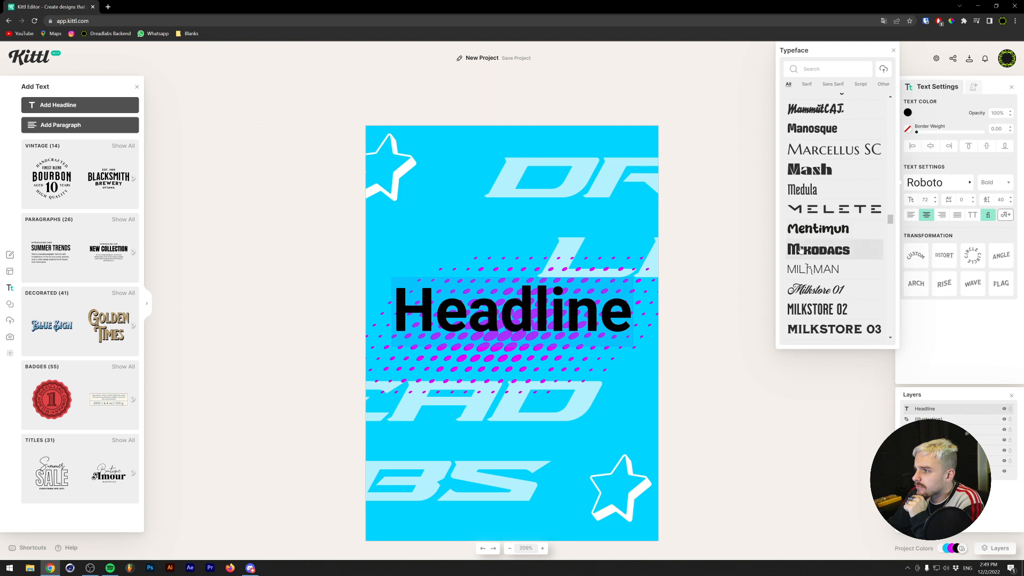
{"action": "scroll", "coordinate": [801, 250], "scroll_direction": "down", "scroll_amount": 2}
{"action": "scroll", "coordinate": [807, 251], "scroll_direction": "down", "scroll_amount": 5}
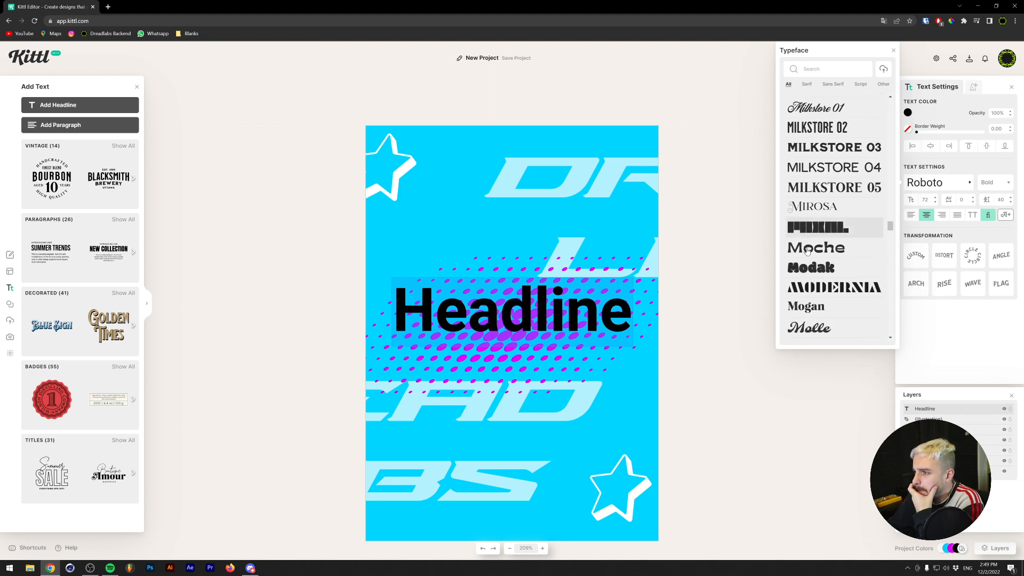
{"action": "scroll", "coordinate": [808, 250], "scroll_direction": "down", "scroll_amount": 5}
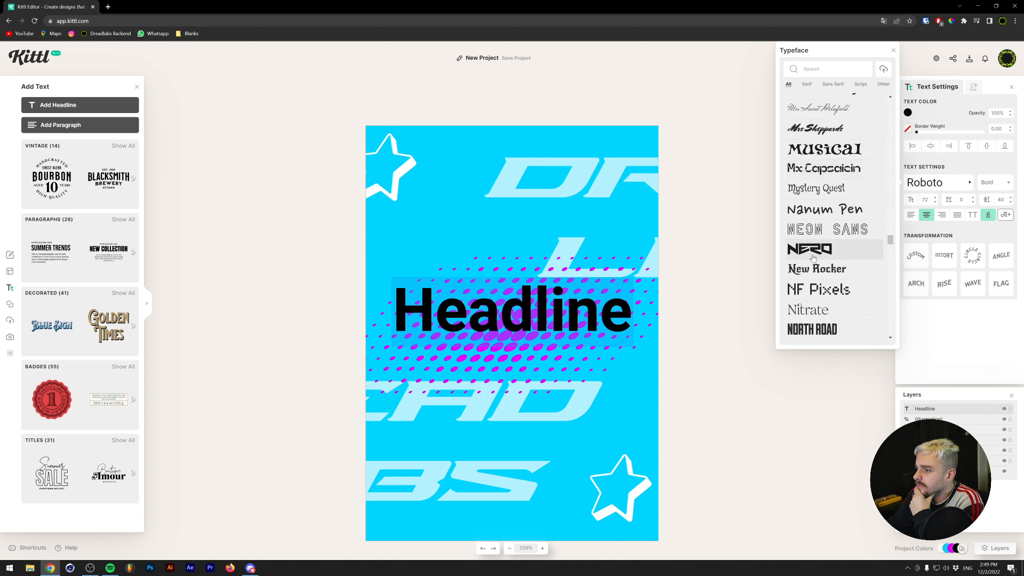
{"action": "scroll", "coordinate": [809, 258], "scroll_direction": "down", "scroll_amount": 7}
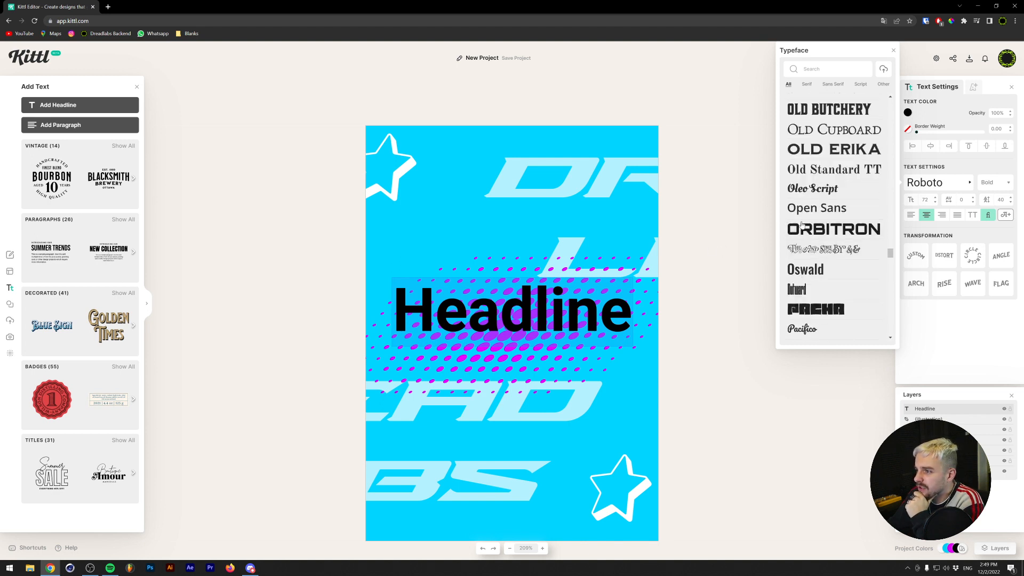
{"action": "left_click", "coordinate": [812, 234]}
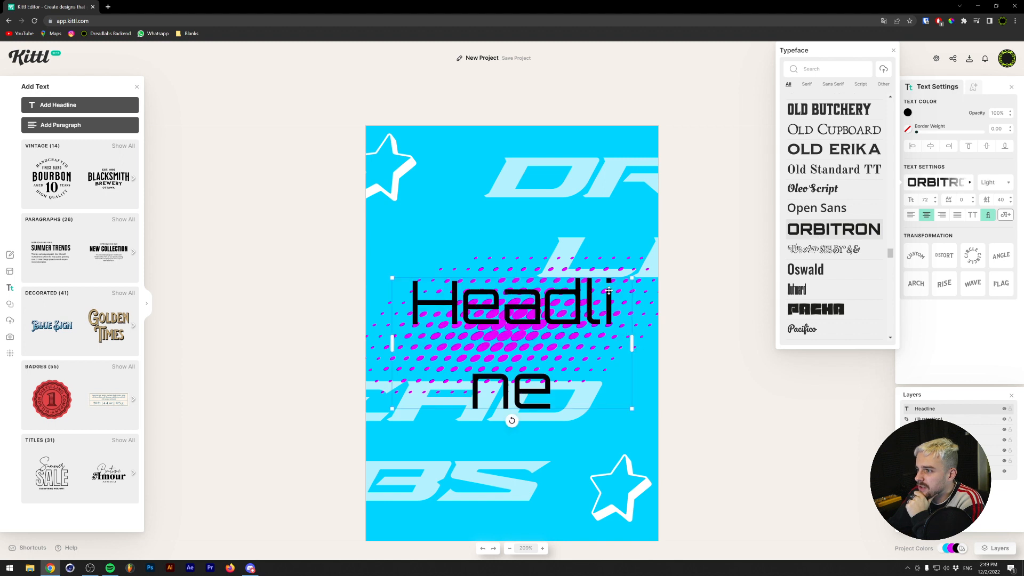
Replace the headline text with "DREADLABS" and scale it to size 36 so it fits on one line within the canvas.
{"action": "double_click", "coordinate": [503, 313]}
{"action": "type", "text": "D"}
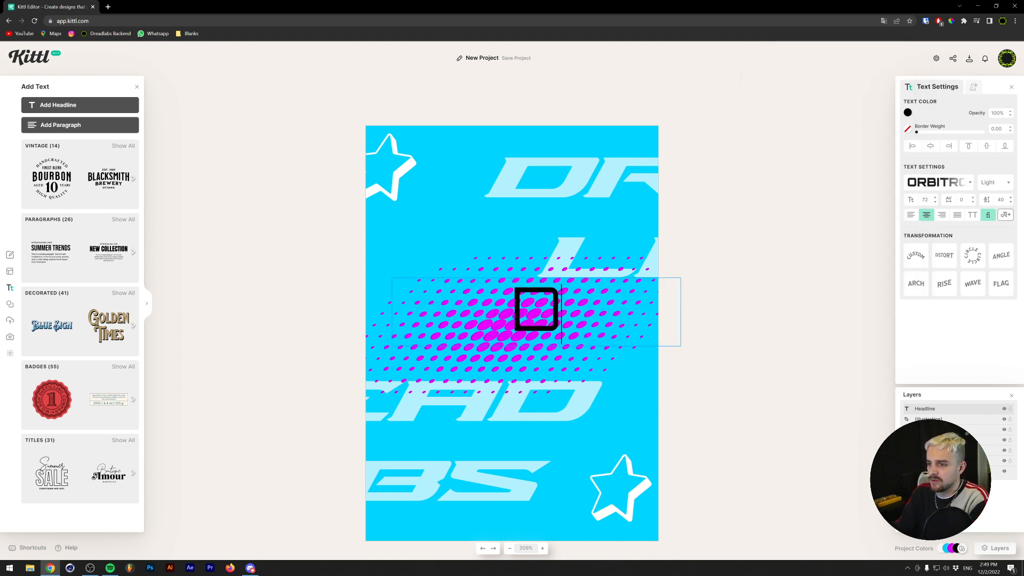
{"action": "type", "text": "READLA"}
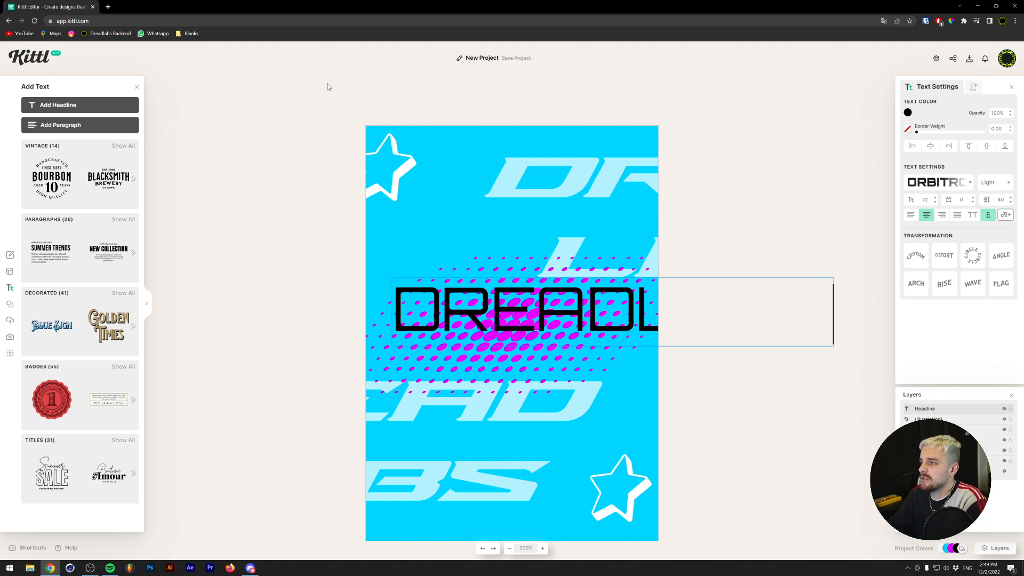
{"action": "left_click", "coordinate": [330, 87]}
{"action": "left_click_drag", "start_coordinate": [630, 396], "coordinate": [875, 366]}
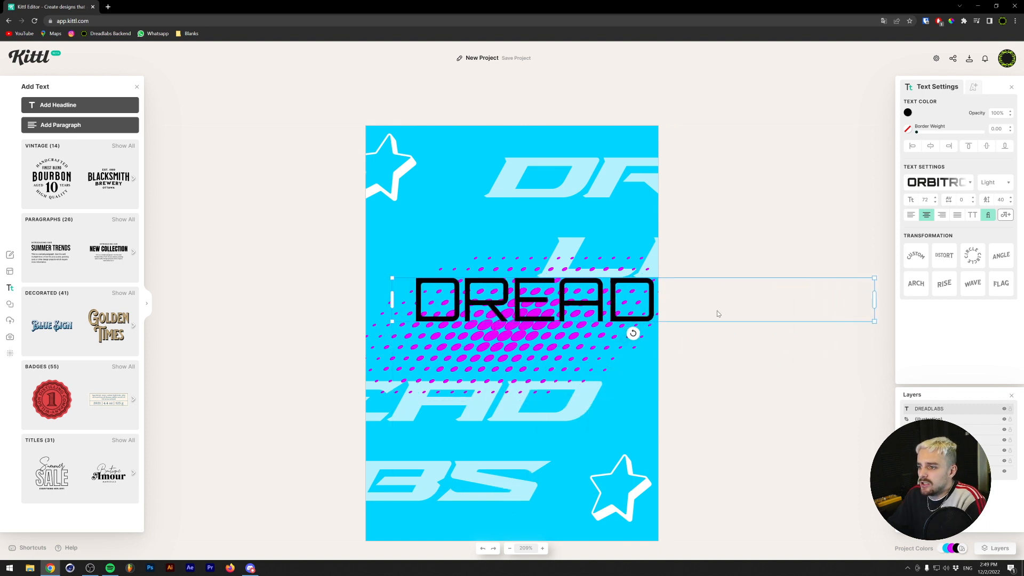
{"action": "left_click_drag", "start_coordinate": [875, 322], "coordinate": [633, 295]}
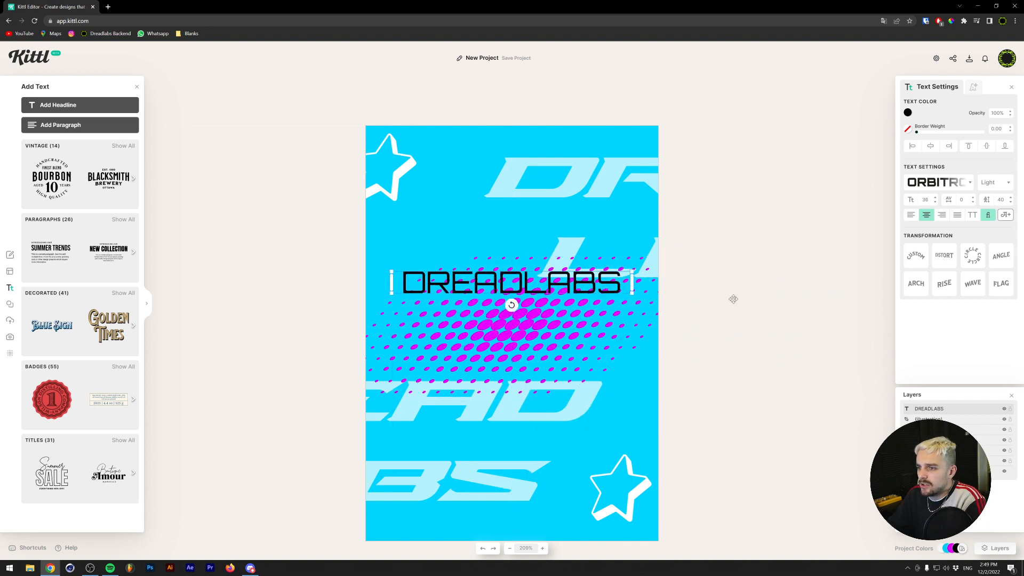
Color the DREADLABS headline white, set its weight to Black and move it onto the middle of the halftone pattern.
{"action": "left_click", "coordinate": [908, 113]}
{"action": "left_click_drag", "start_coordinate": [824, 161], "coordinate": [786, 110]}
{"action": "left_click", "coordinate": [928, 117]}
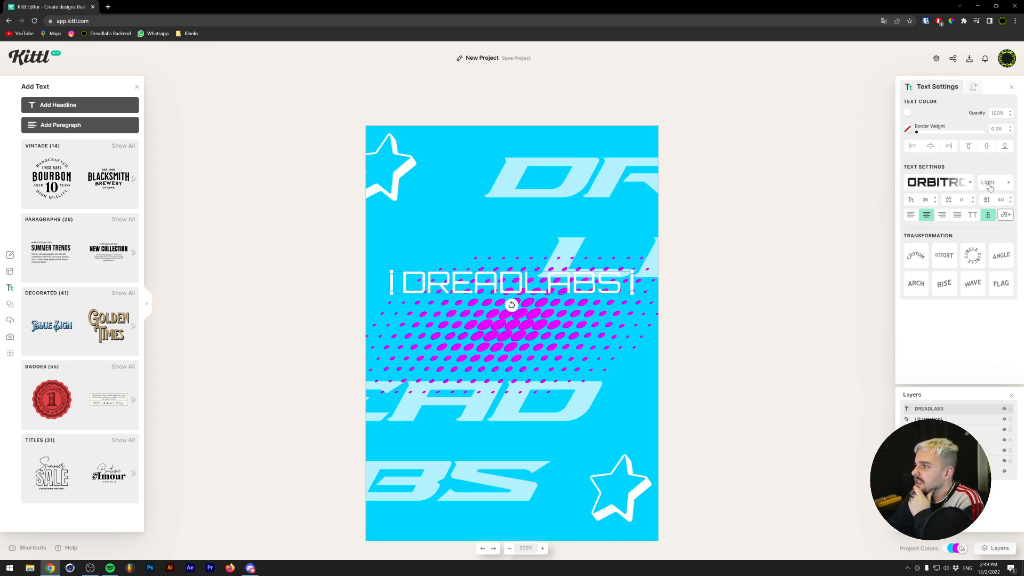
{"action": "left_click", "coordinate": [1009, 183]}
{"action": "left_click", "coordinate": [977, 223]}
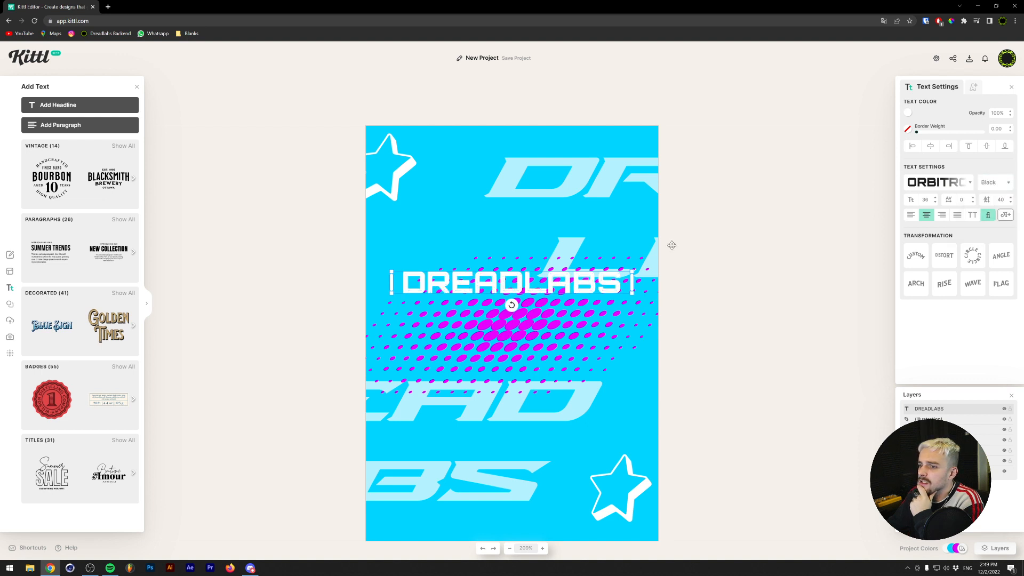
{"action": "left_click_drag", "start_coordinate": [590, 284], "coordinate": [592, 334]}
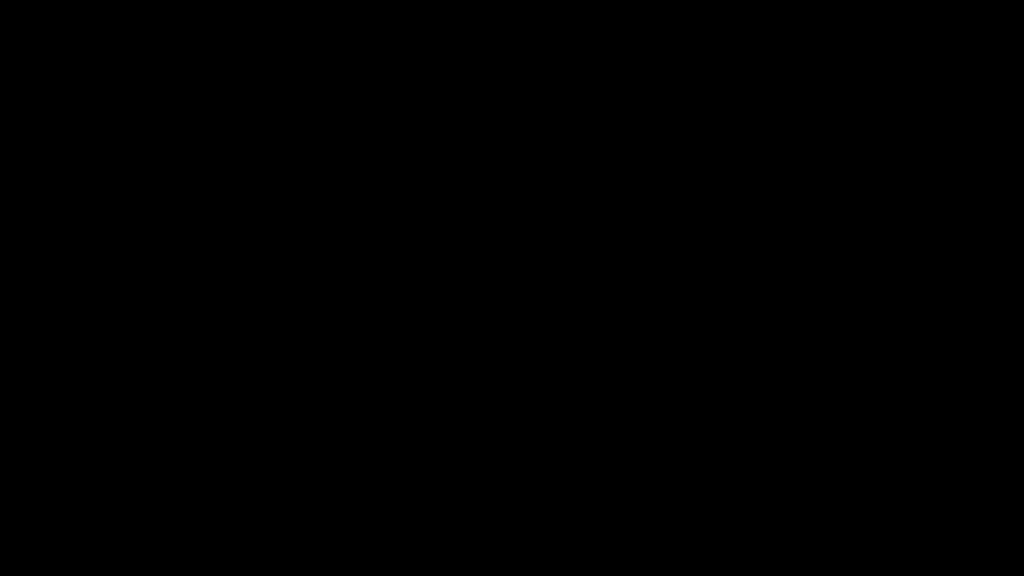
Try a border weight of 13.30 on the DREADLABS headline.
{"action": "left_click", "coordinate": [917, 133]}
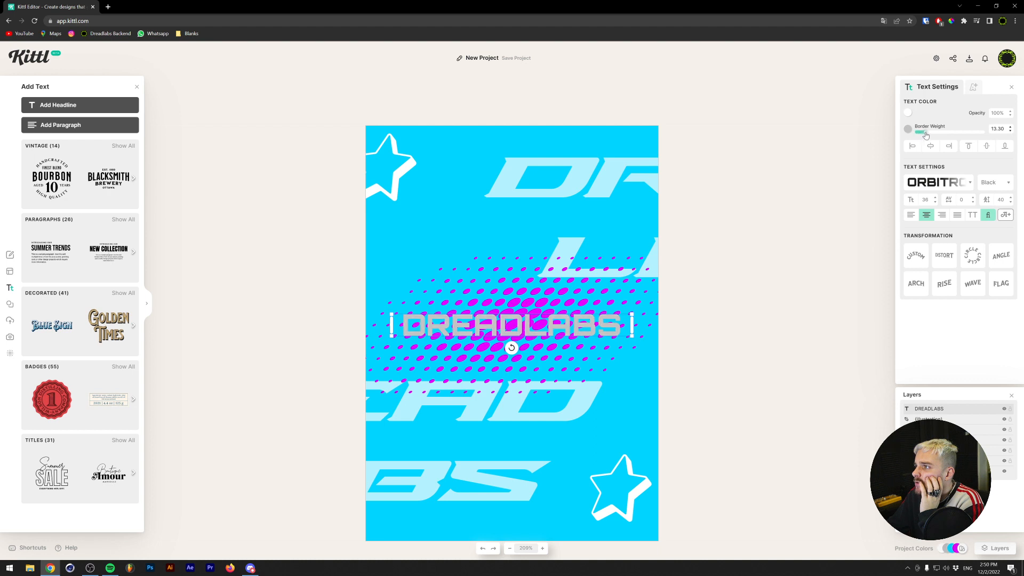
Give the magenta halftone pattern a white border with a weight of 8.60.
{"action": "left_click", "coordinate": [515, 294]}
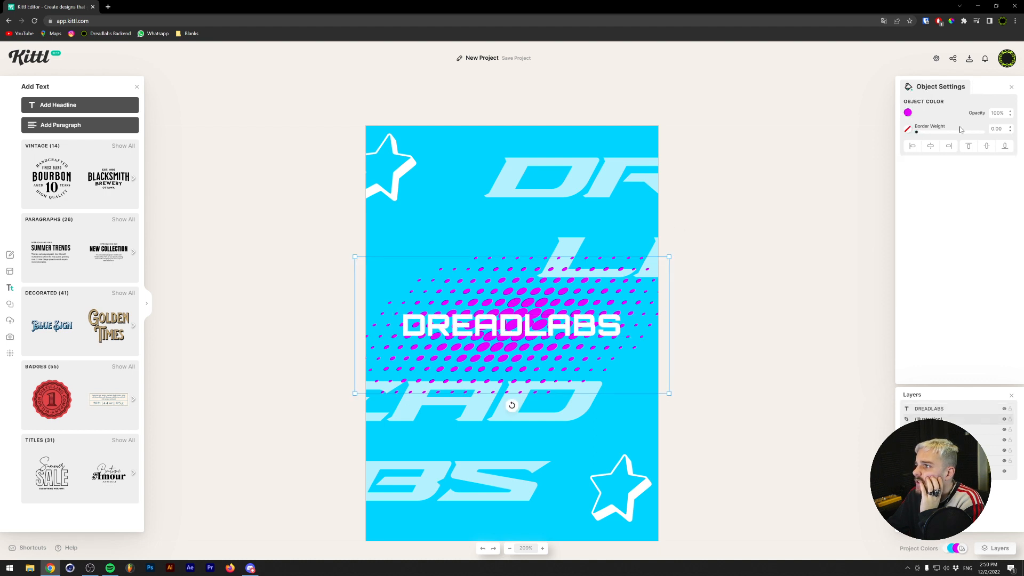
{"action": "left_click_drag", "start_coordinate": [918, 133], "coordinate": [923, 134]}
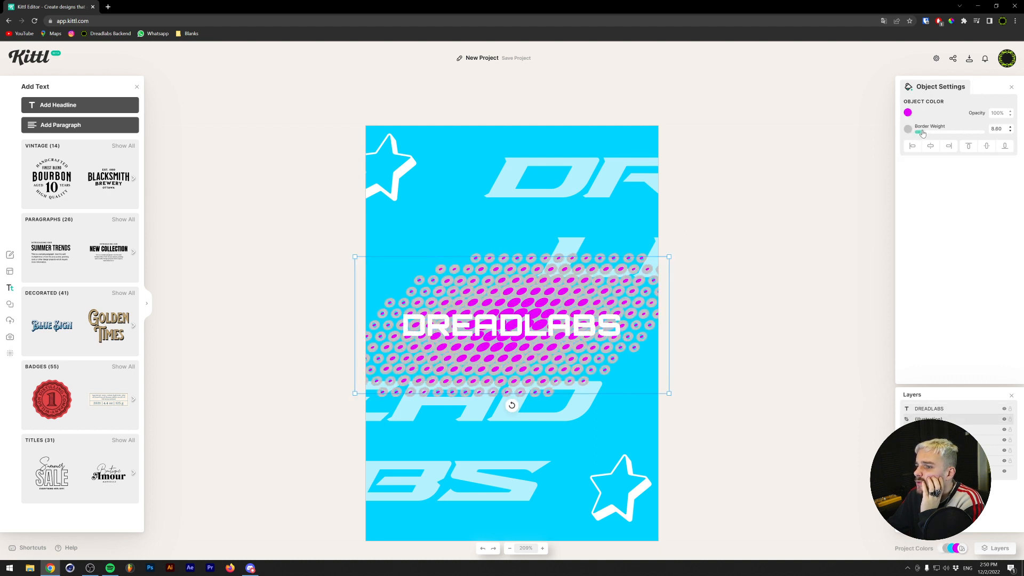
{"action": "left_click", "coordinate": [908, 129]}
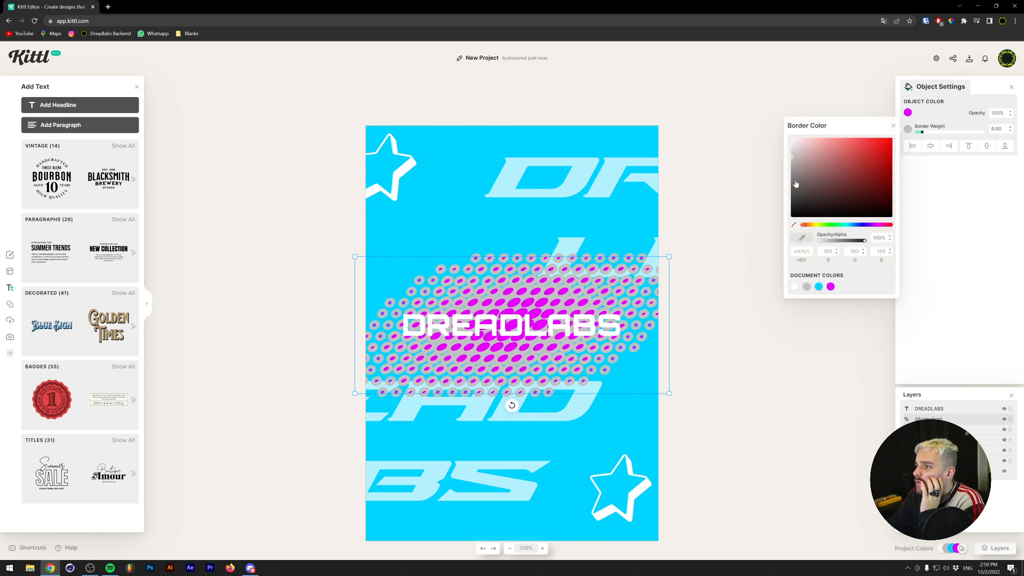
{"action": "left_click", "coordinate": [492, 326]}
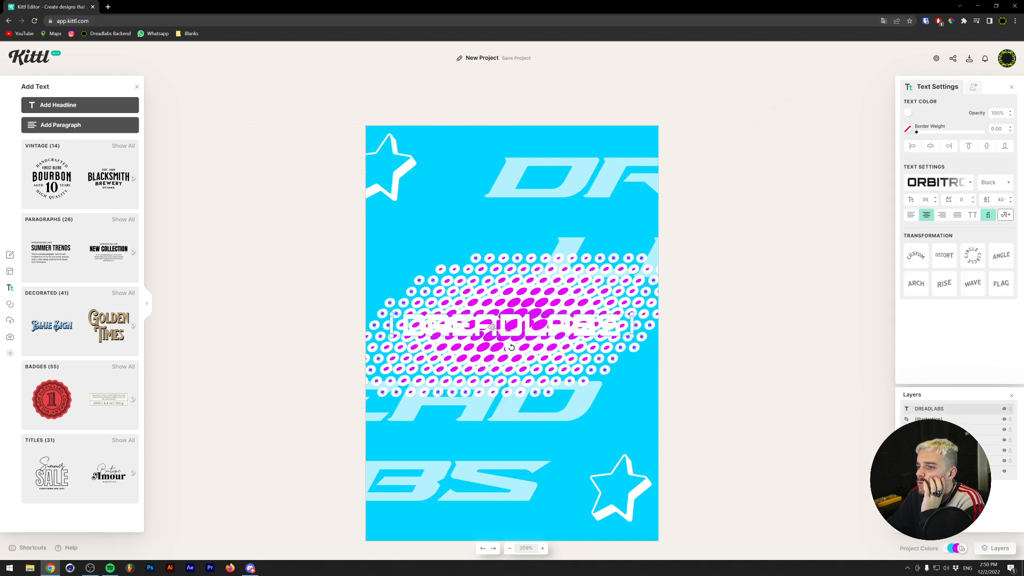
Try a cyan fill with a white border of weight 2.20 on the DREADLABS headline.
{"action": "left_click", "coordinate": [496, 300]}
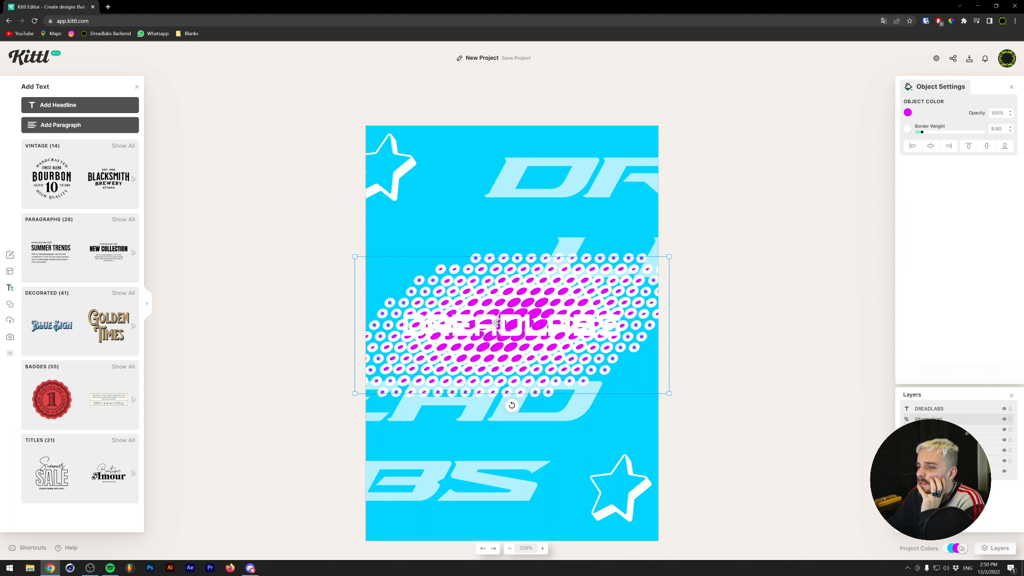
{"action": "left_click", "coordinate": [502, 325]}
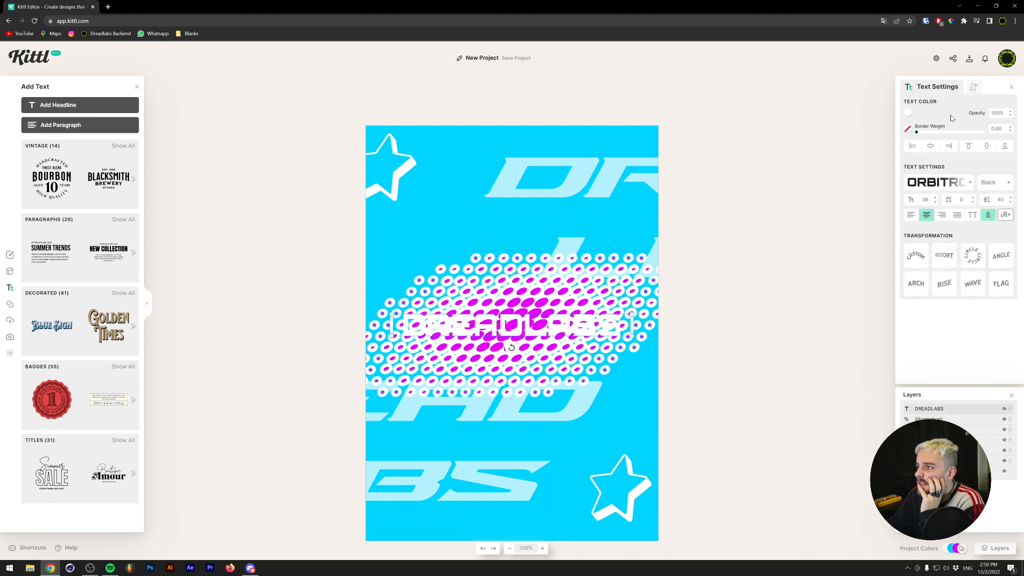
{"action": "left_click_drag", "start_coordinate": [917, 132], "coordinate": [921, 132]}
{"action": "left_click", "coordinate": [908, 130]}
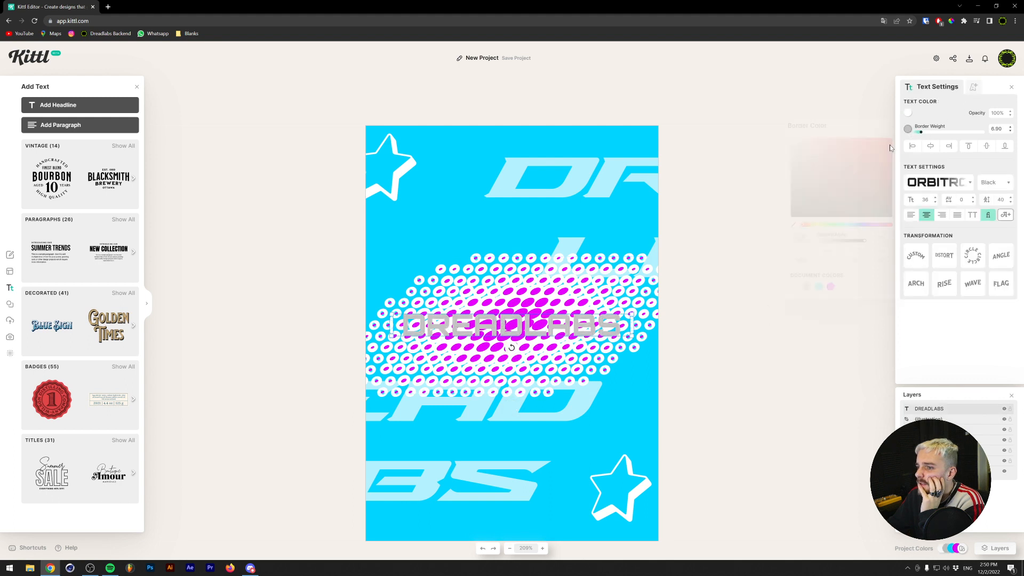
{"action": "left_click_drag", "start_coordinate": [834, 148], "coordinate": [779, 91]}
{"action": "left_click_drag", "start_coordinate": [920, 132], "coordinate": [918, 131]}
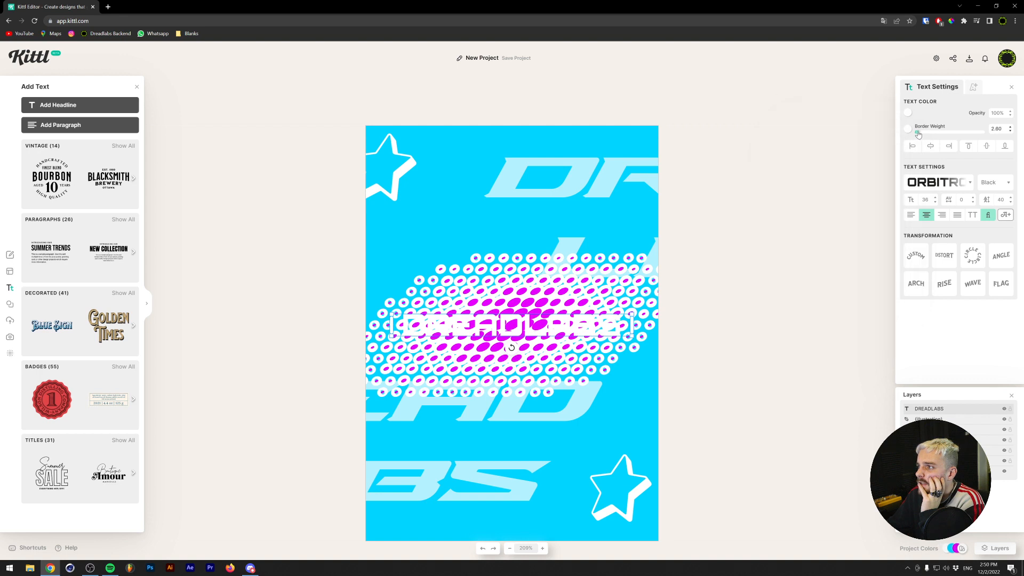
{"action": "left_click", "coordinate": [908, 113]}
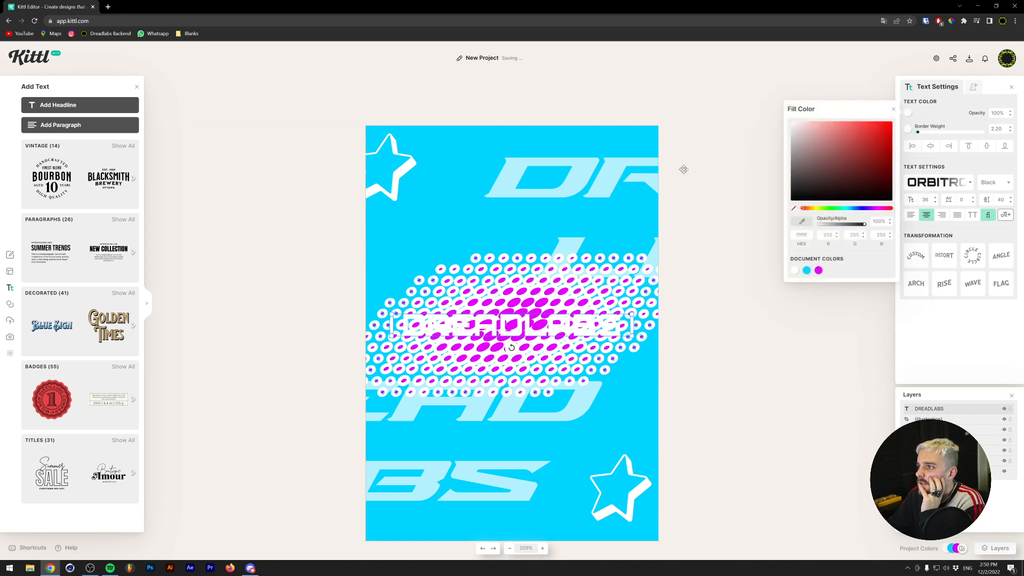
{"action": "left_click", "coordinate": [806, 271]}
{"action": "left_click", "coordinate": [906, 133]}
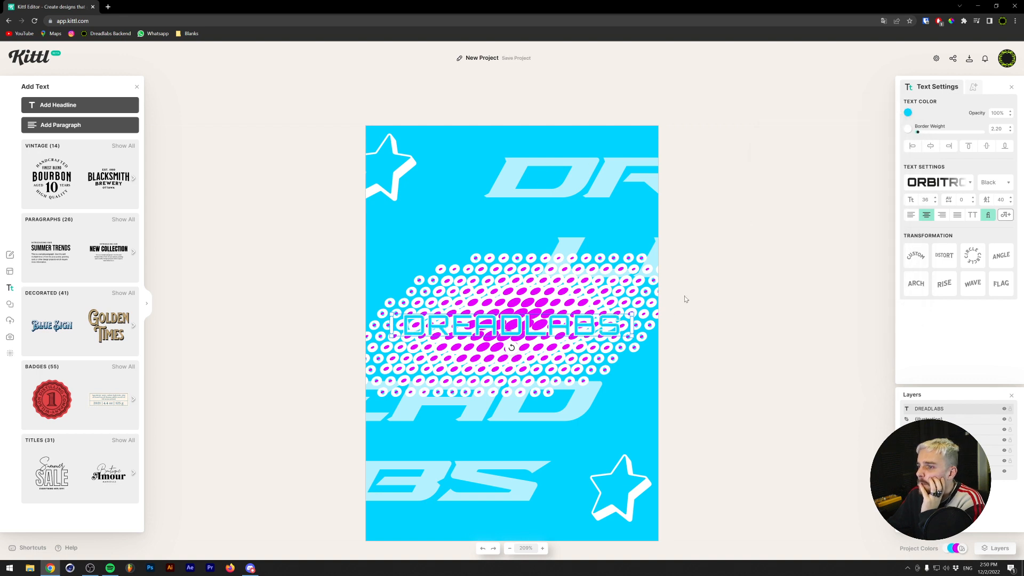
Narrow the headline's text box so DREAD and LABS wrap onto two lines, and set the line spacing to -24.
{"action": "left_click_drag", "start_coordinate": [630, 326], "coordinate": [523, 294]}
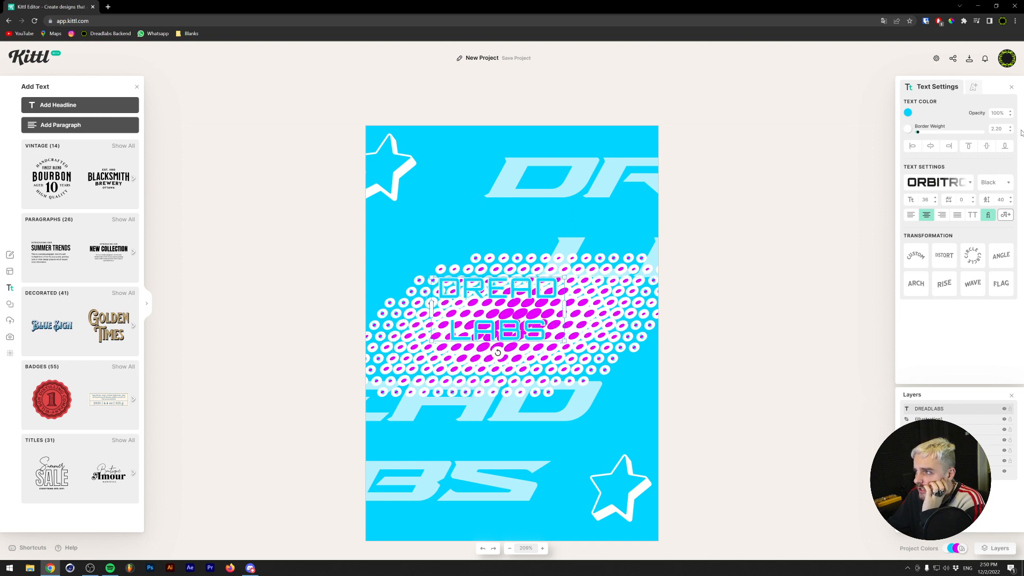
{"action": "left_click", "coordinate": [1011, 202]}
{"action": "left_click", "coordinate": [1010, 202]}
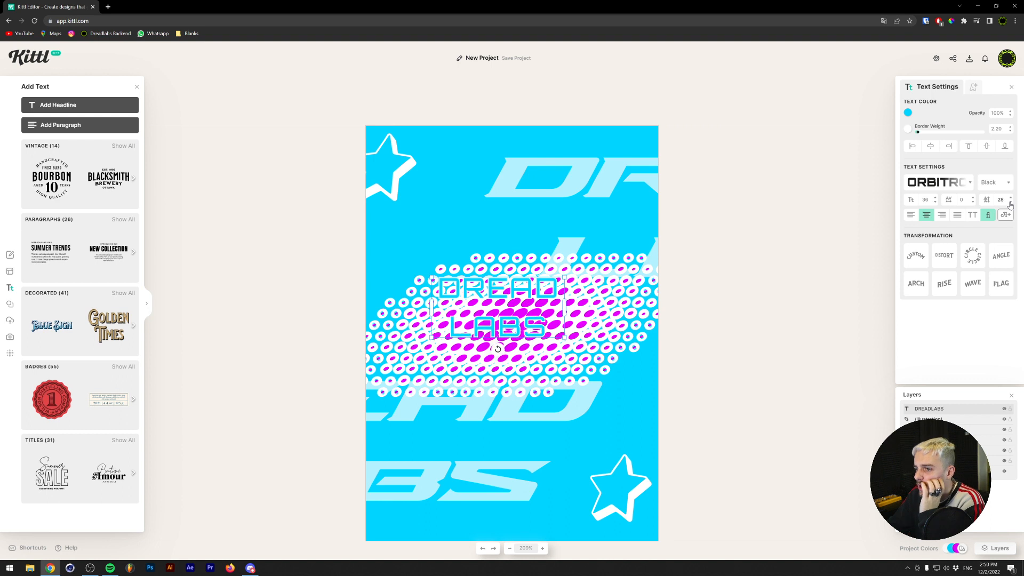
{"action": "left_click", "coordinate": [1011, 202]}
{"action": "left_click", "coordinate": [1011, 202]}
{"action": "left_click", "coordinate": [1010, 202]}
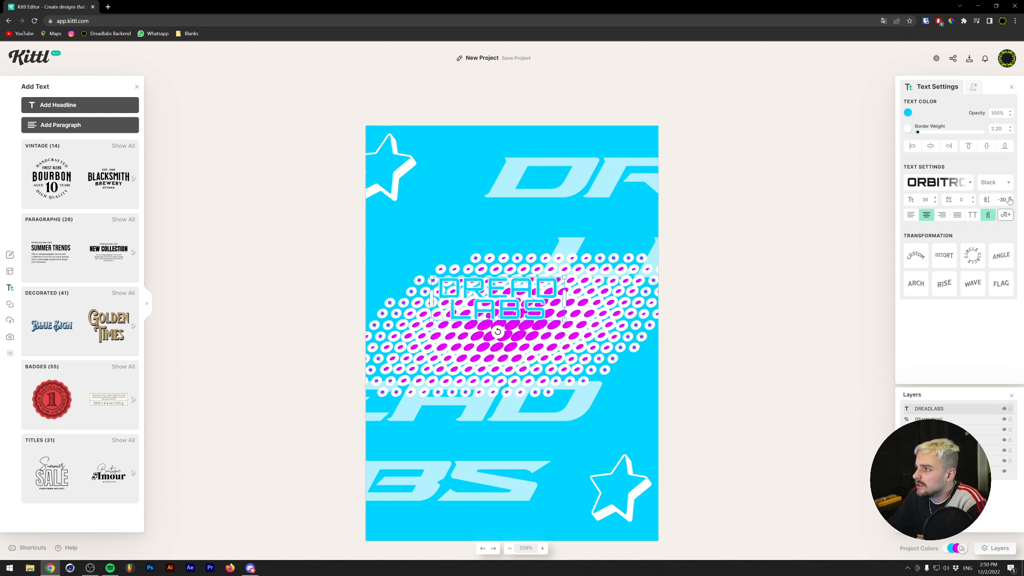
{"action": "left_click", "coordinate": [1010, 197]}
{"action": "left_click", "coordinate": [1010, 196]}
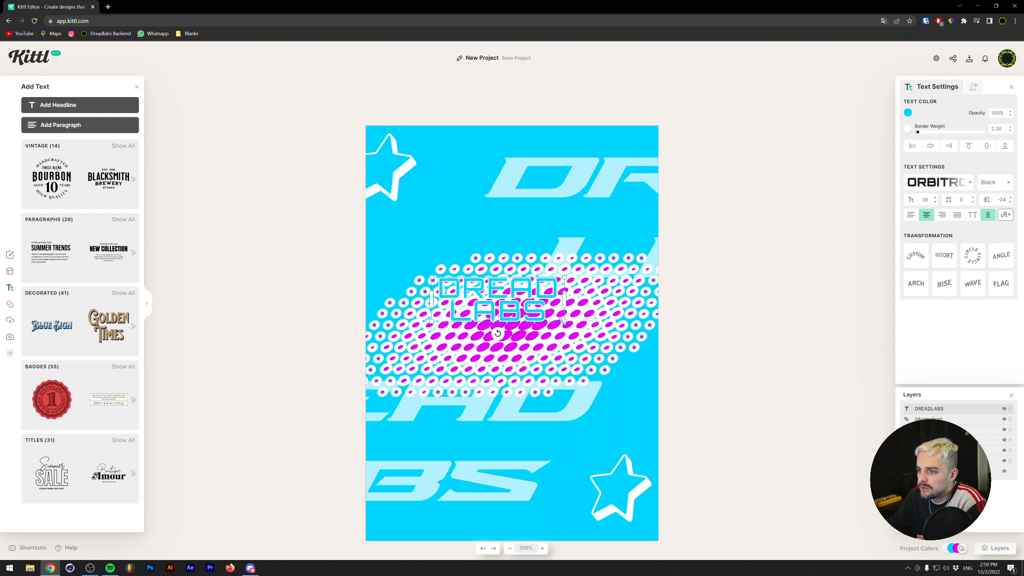
Enlarge the two-line DREADLABS headline to size 77 so it spans most of the canvas width over the halftone.
{"action": "left_click_drag", "start_coordinate": [562, 321], "coordinate": [708, 384]}
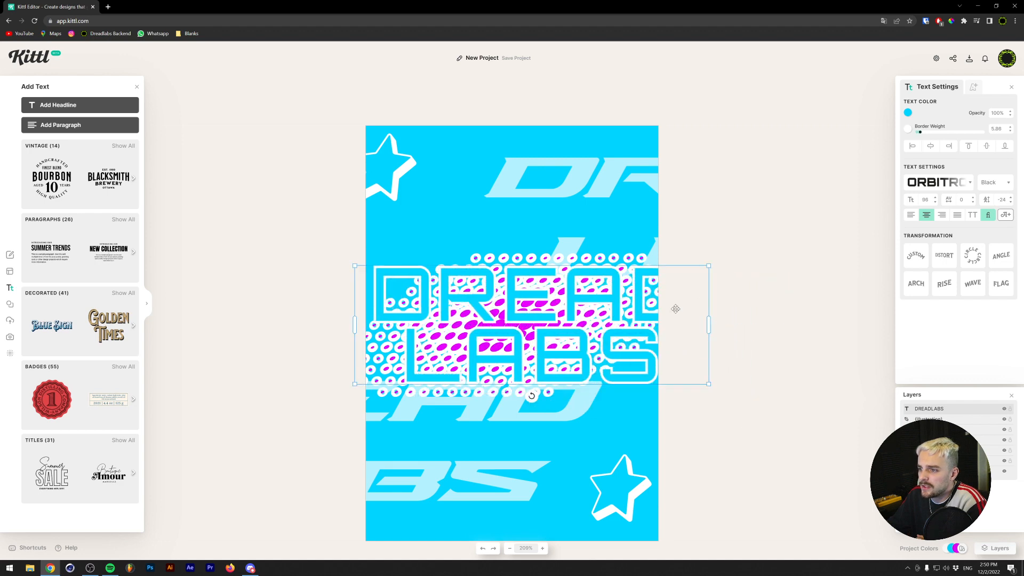
{"action": "left_click_drag", "start_coordinate": [709, 322], "coordinate": [632, 323]}
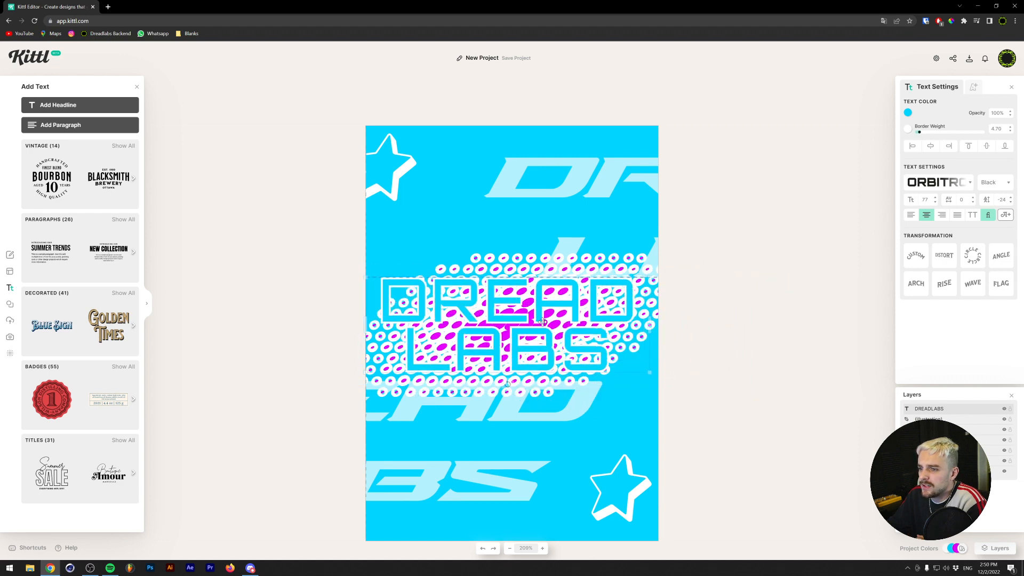
Remove the white border from the magenta halftone pattern.
{"action": "left_click", "coordinate": [537, 266]}
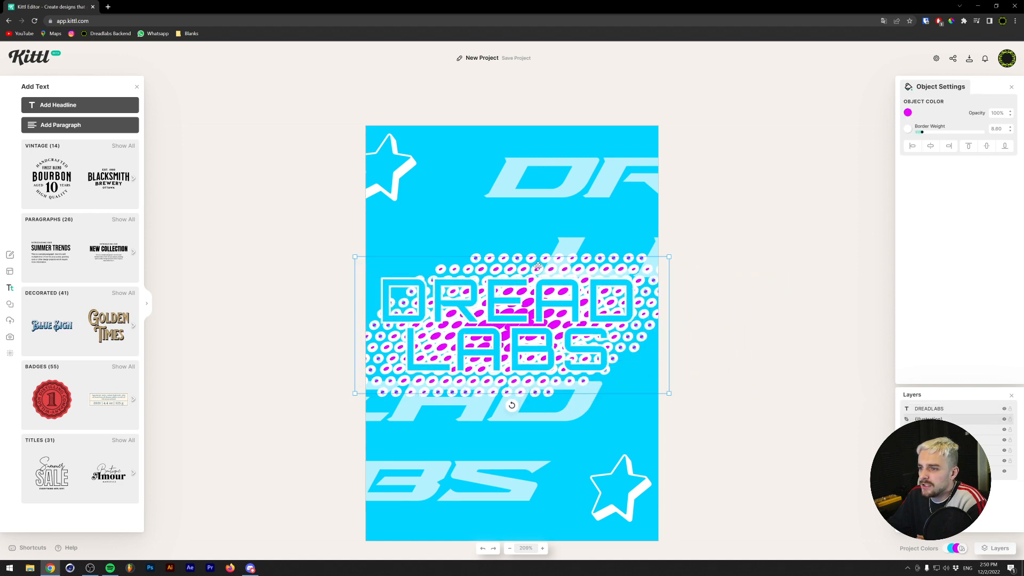
{"action": "left_click", "coordinate": [908, 129]}
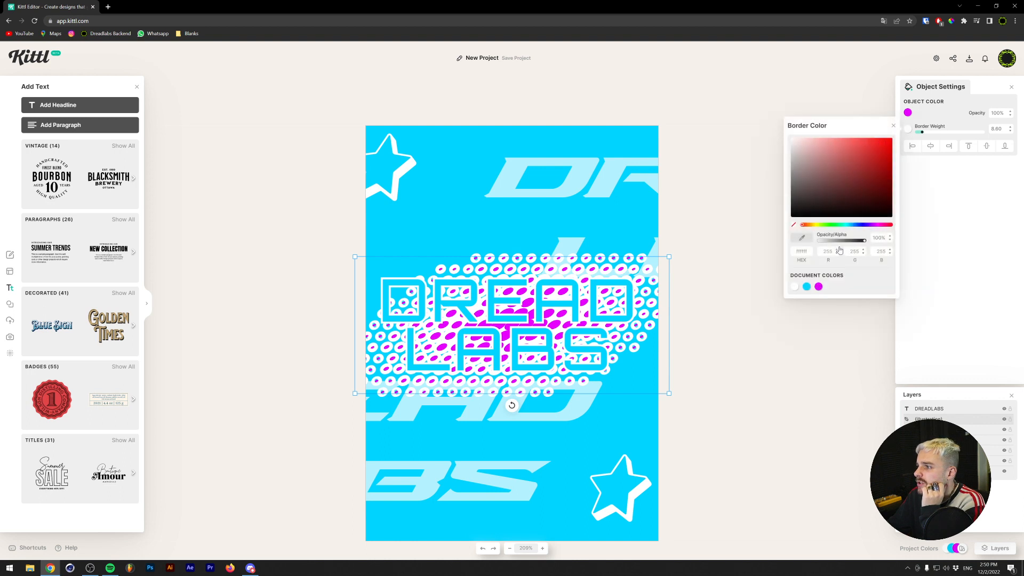
{"action": "left_click_drag", "start_coordinate": [930, 130], "coordinate": [916, 132]}
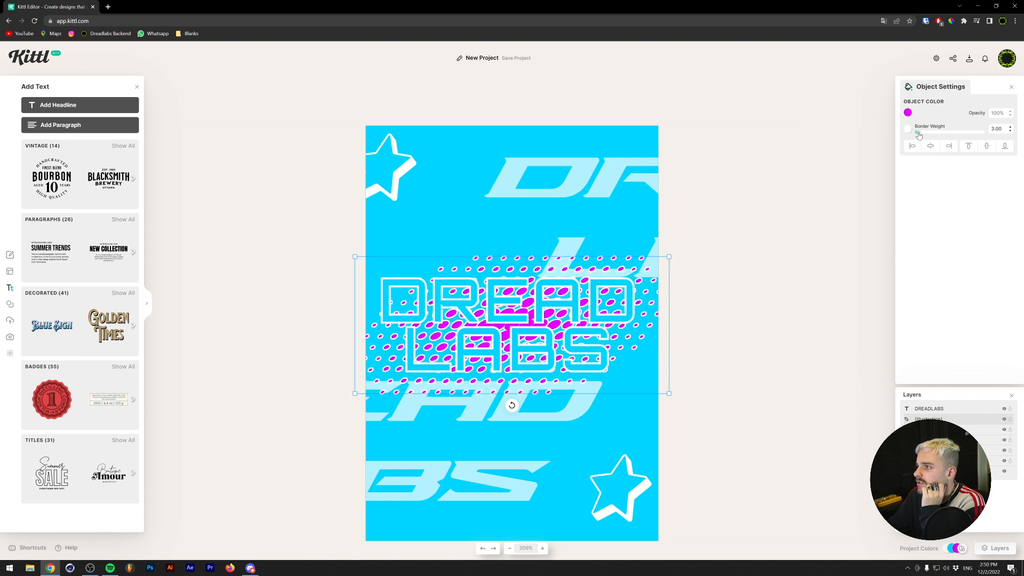
{"action": "left_click", "coordinate": [458, 242]}
Fill the DREADLABS headline white and give it a magenta border with a weight of 3.00.
{"action": "left_click", "coordinate": [472, 320]}
{"action": "left_click", "coordinate": [908, 112]}
{"action": "left_click_drag", "start_coordinate": [812, 152], "coordinate": [714, 48]}
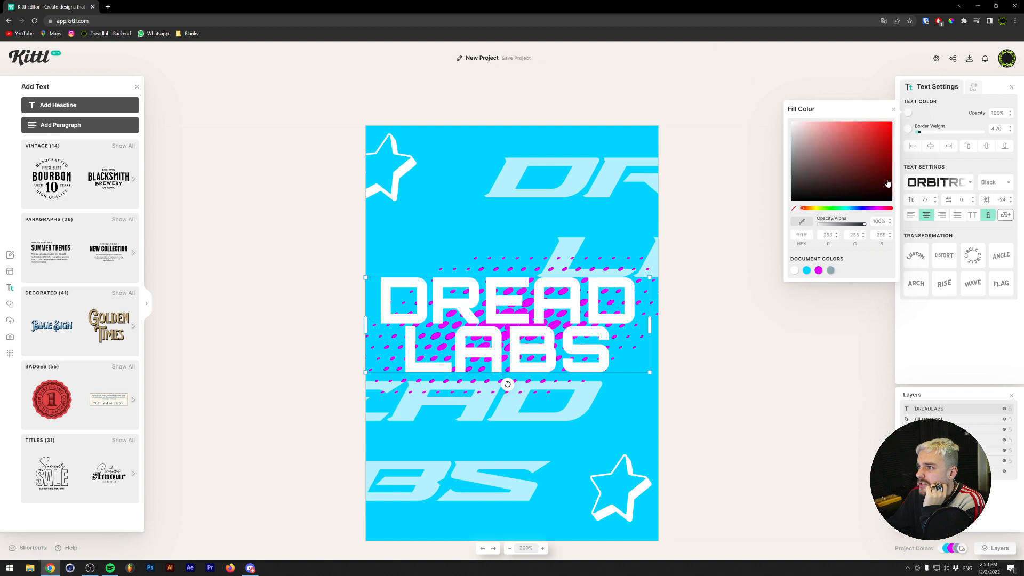
{"action": "left_click", "coordinate": [908, 129]}
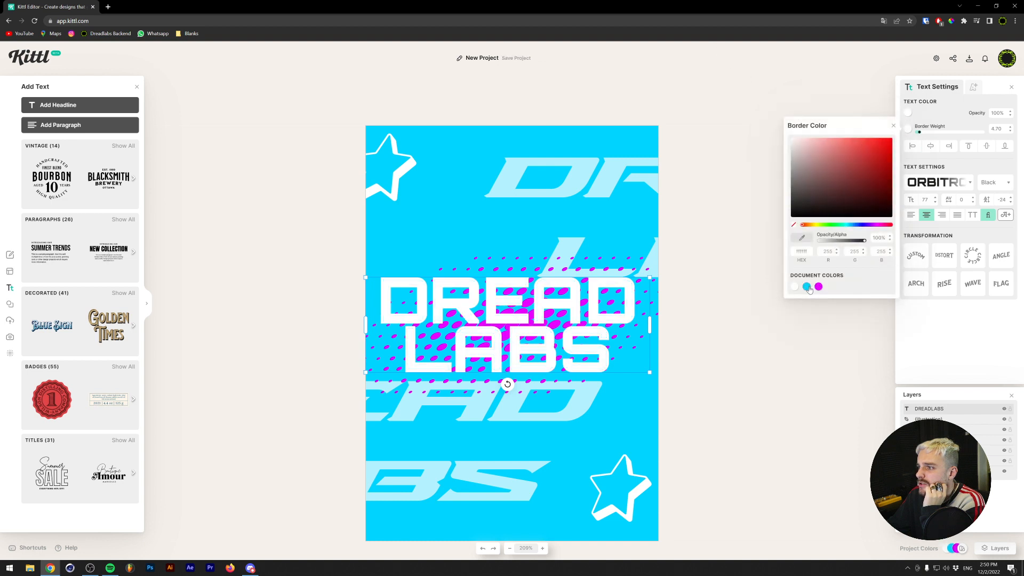
{"action": "left_click", "coordinate": [807, 287]}
{"action": "left_click", "coordinate": [818, 288]}
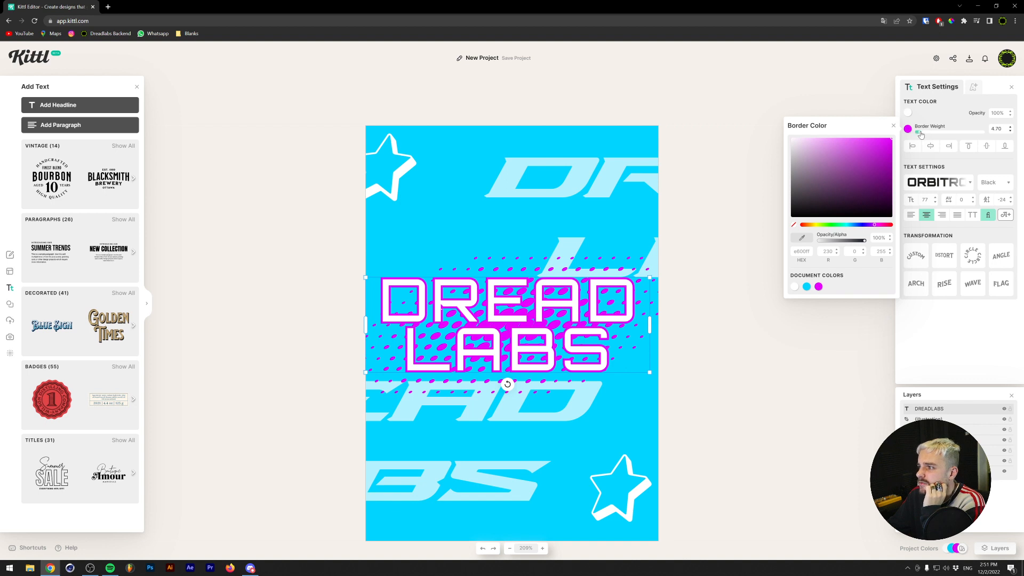
{"action": "left_click_drag", "start_coordinate": [921, 135], "coordinate": [919, 135]}
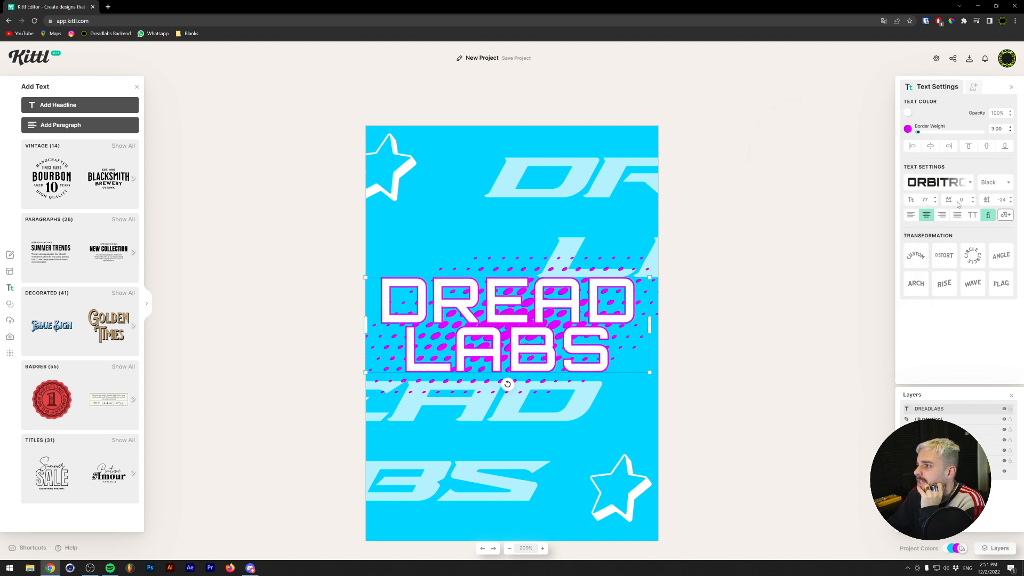
Tighten the DREADLABS headline's letter spacing to -68.
{"action": "left_click", "coordinate": [973, 202]}
{"action": "left_click", "coordinate": [973, 203]}
{"action": "left_click", "coordinate": [973, 202]}
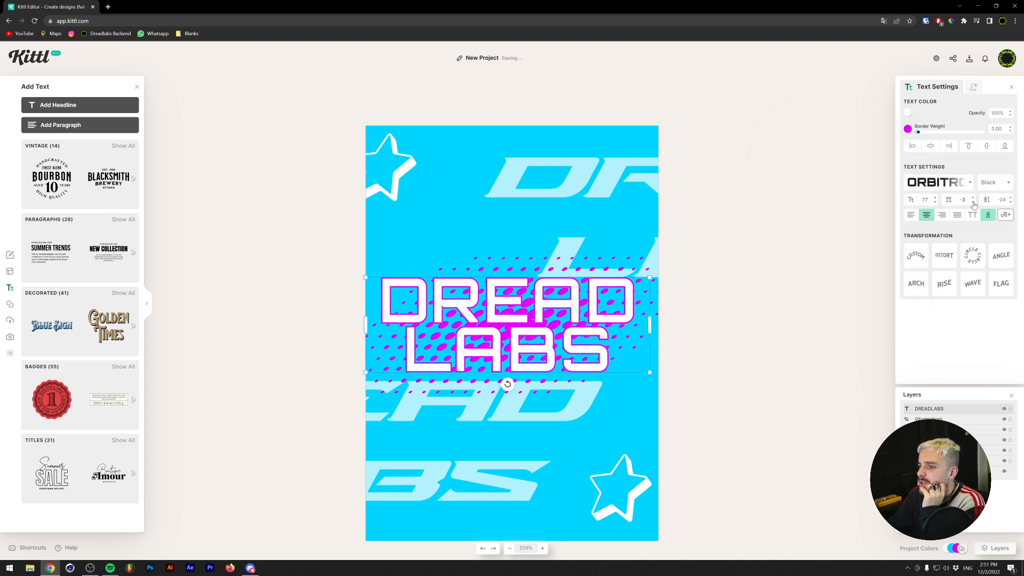
{"action": "left_click", "coordinate": [973, 202]}
{"action": "left_click", "coordinate": [973, 202]}
{"action": "left_click", "coordinate": [973, 202]}
{"action": "left_click", "coordinate": [973, 201]}
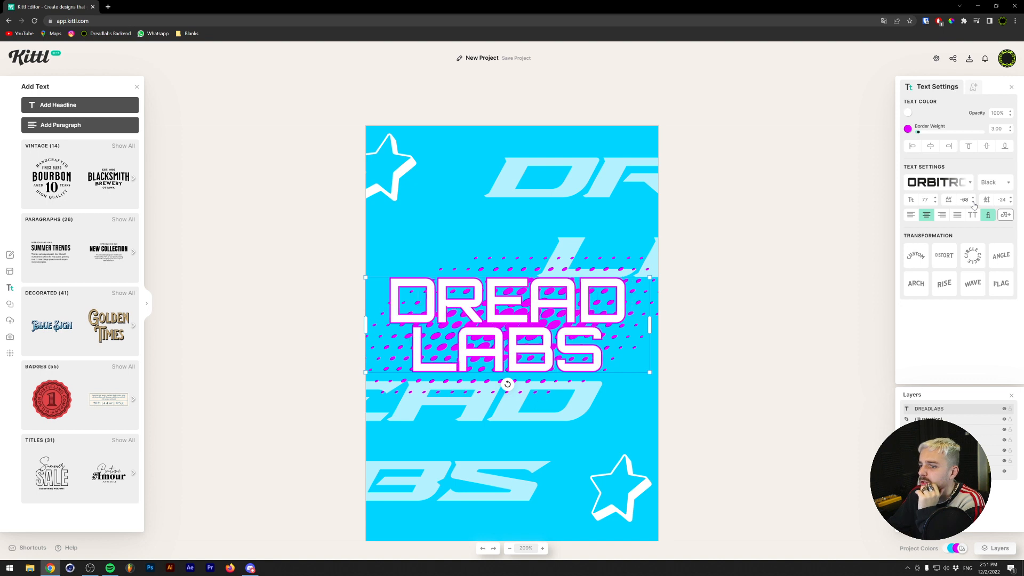
Shift the upper background Dreadlabs text up and the lower one up and right, and bring both in front of the halftone pattern.
{"action": "left_click_drag", "start_coordinate": [698, 240], "coordinate": [692, 219]}
{"action": "left_click_drag", "start_coordinate": [933, 462], "coordinate": [931, 412]}
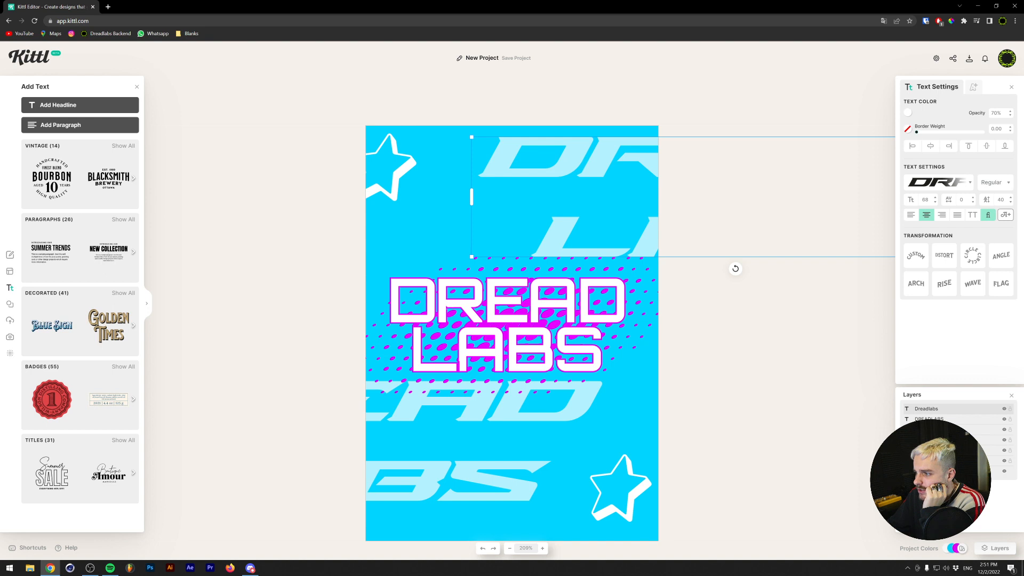
{"action": "left_click_drag", "start_coordinate": [953, 461], "coordinate": [965, 429]}
{"action": "left_click_drag", "start_coordinate": [521, 421], "coordinate": [518, 404]}
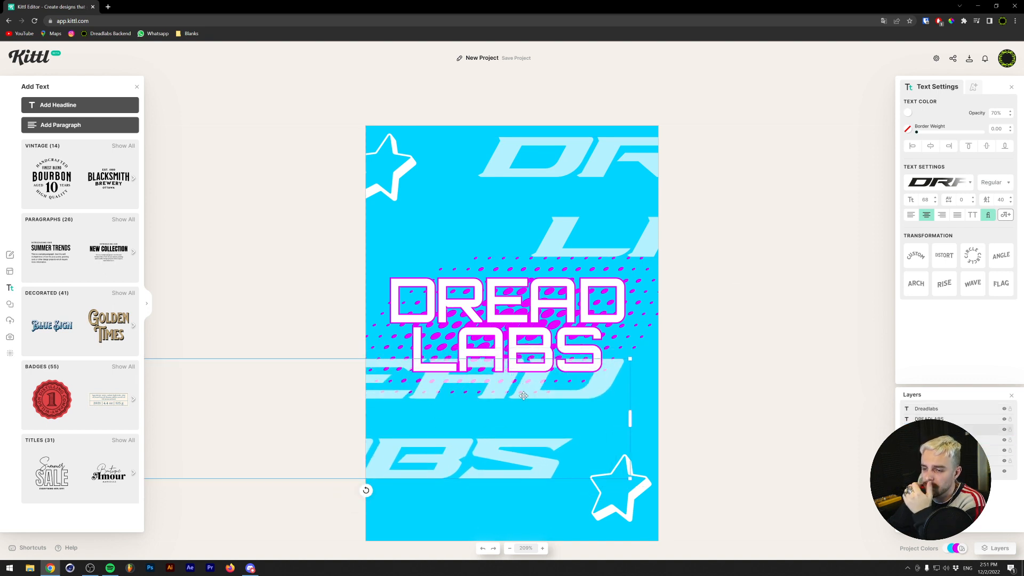
Browse the illustration categories in the elements library for artwork that suits the poster.
{"action": "left_click", "coordinate": [10, 304]}
{"action": "left_click", "coordinate": [94, 128]}
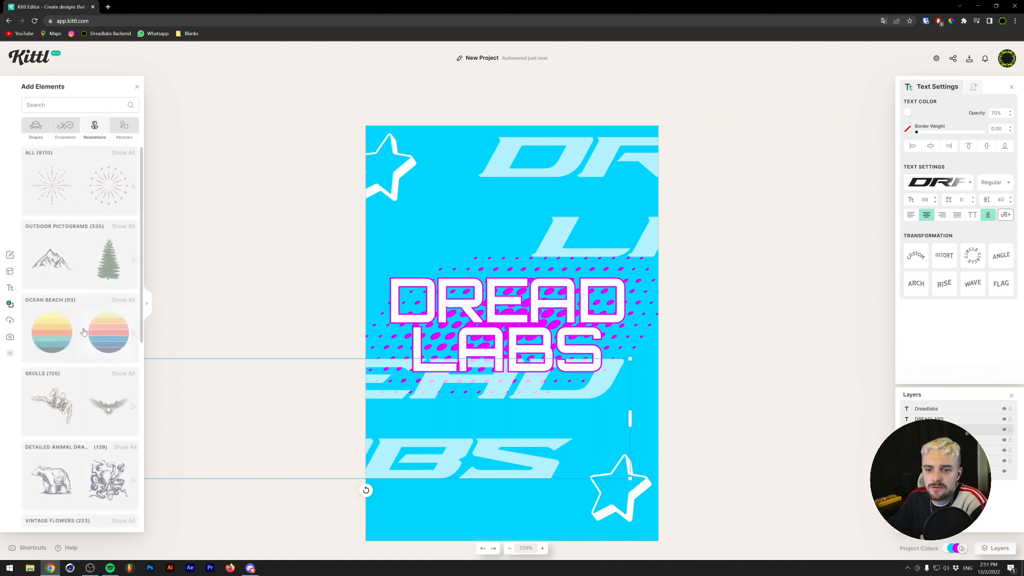
{"action": "scroll", "coordinate": [68, 329], "scroll_direction": "down", "scroll_amount": 4}
{"action": "scroll", "coordinate": [68, 329], "scroll_direction": "down", "scroll_amount": 10}
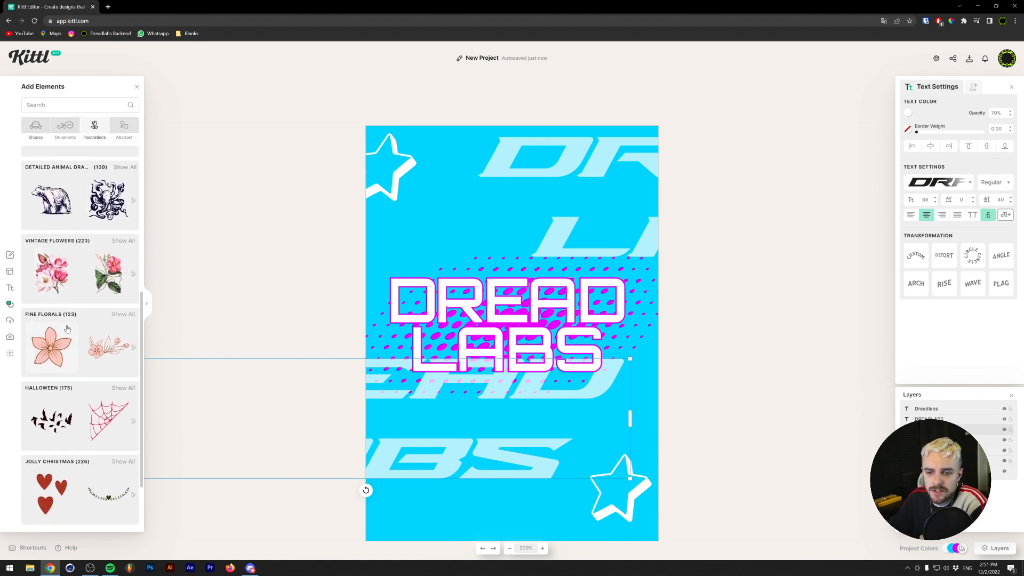
{"action": "scroll", "coordinate": [67, 314], "scroll_direction": "down", "scroll_amount": 4}
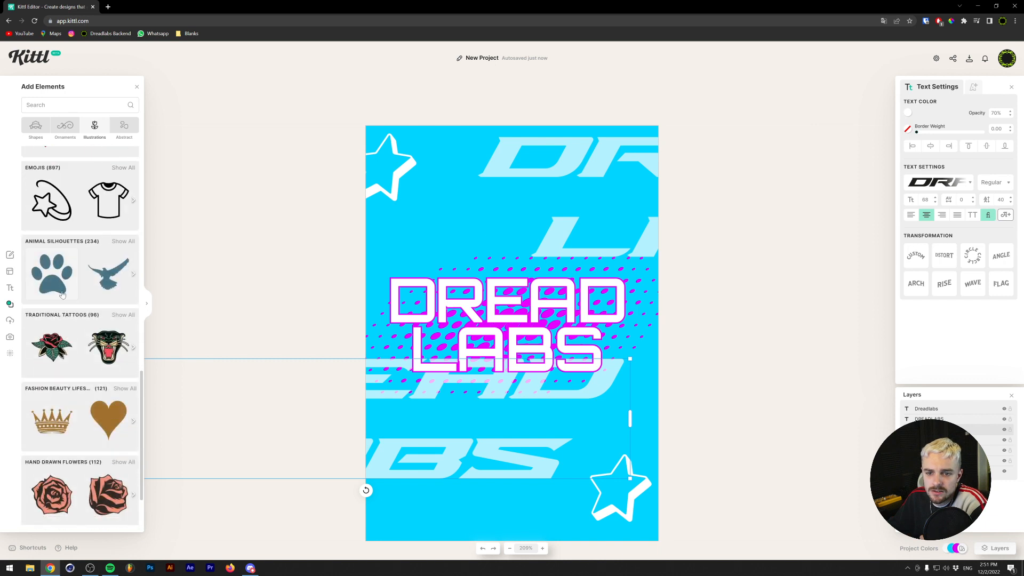
{"action": "scroll", "coordinate": [56, 303], "scroll_direction": "down", "scroll_amount": 3}
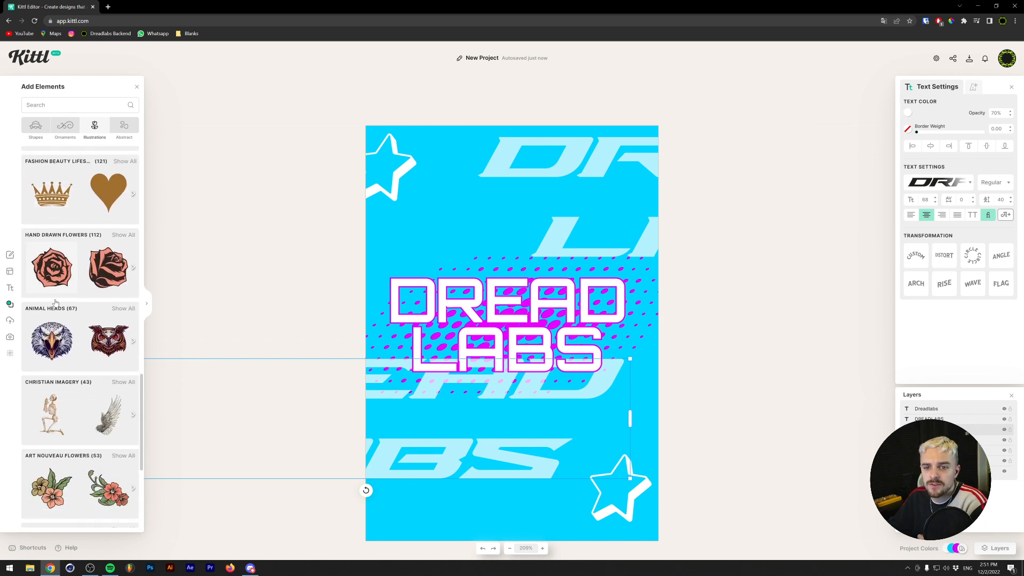
{"action": "scroll", "coordinate": [55, 303], "scroll_direction": "down", "scroll_amount": 8}
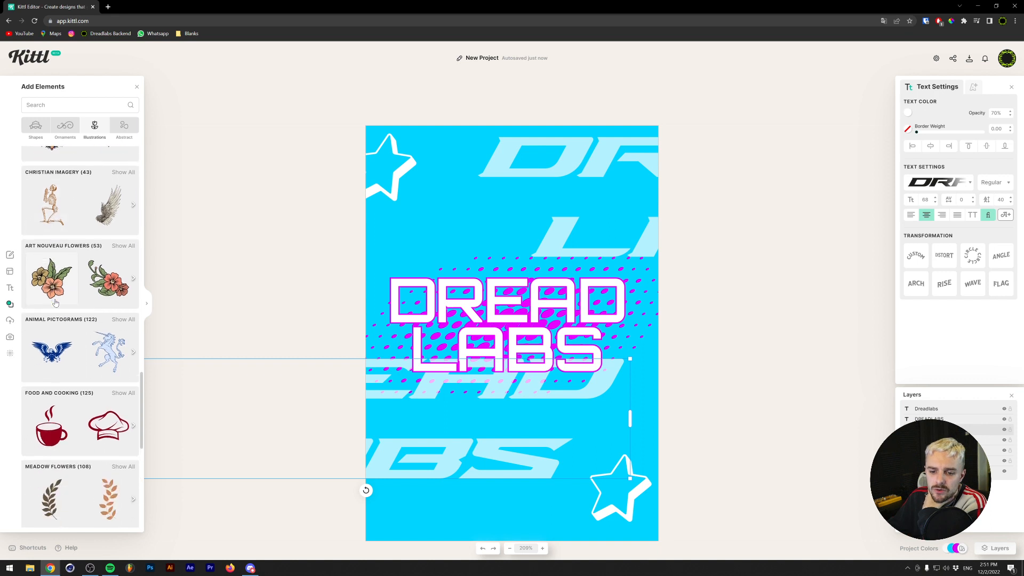
{"action": "scroll", "coordinate": [55, 303], "scroll_direction": "down", "scroll_amount": 5}
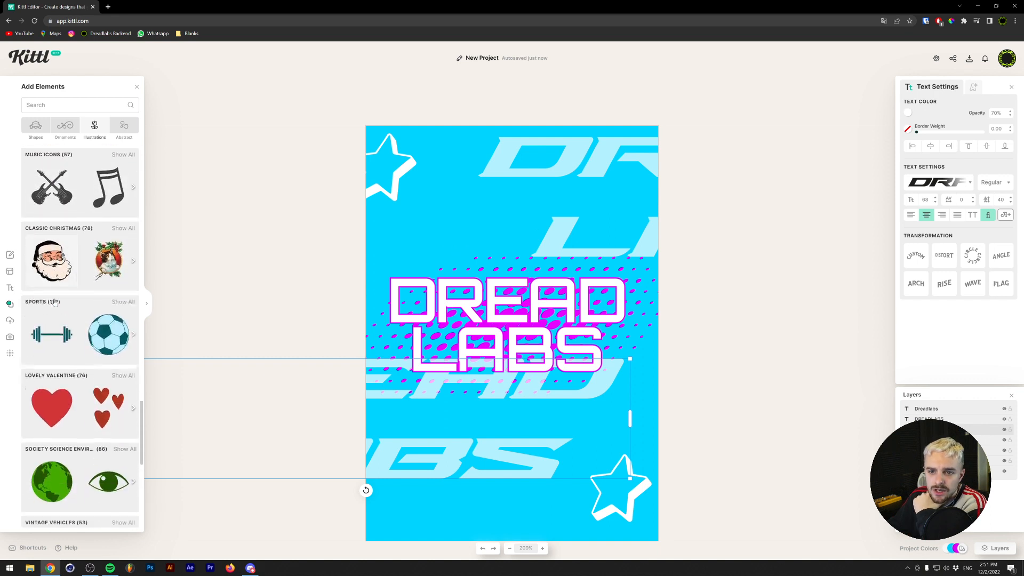
{"action": "scroll", "coordinate": [54, 302], "scroll_direction": "down", "scroll_amount": 1}
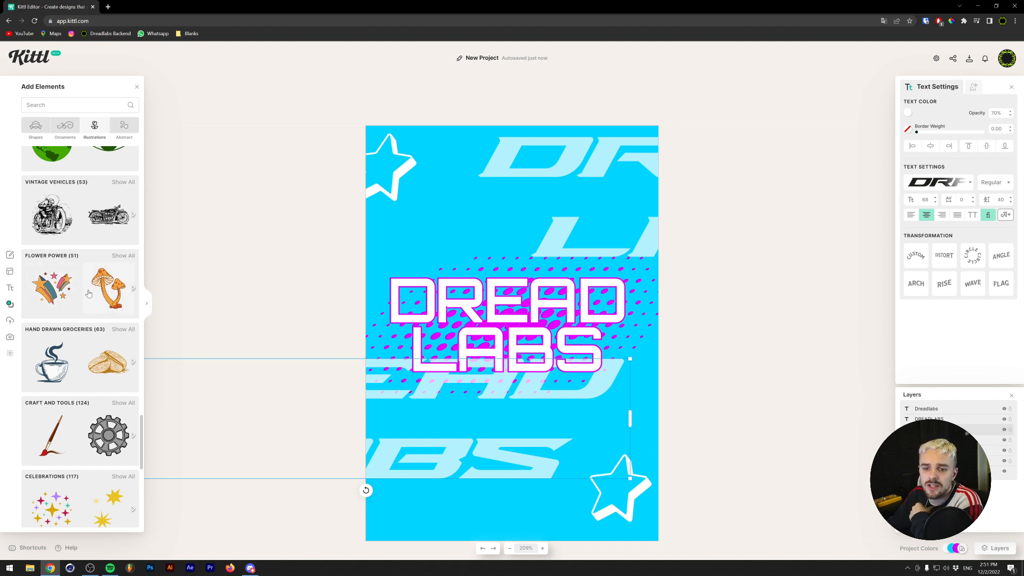
{"action": "scroll", "coordinate": [90, 295], "scroll_direction": "down", "scroll_amount": 3}
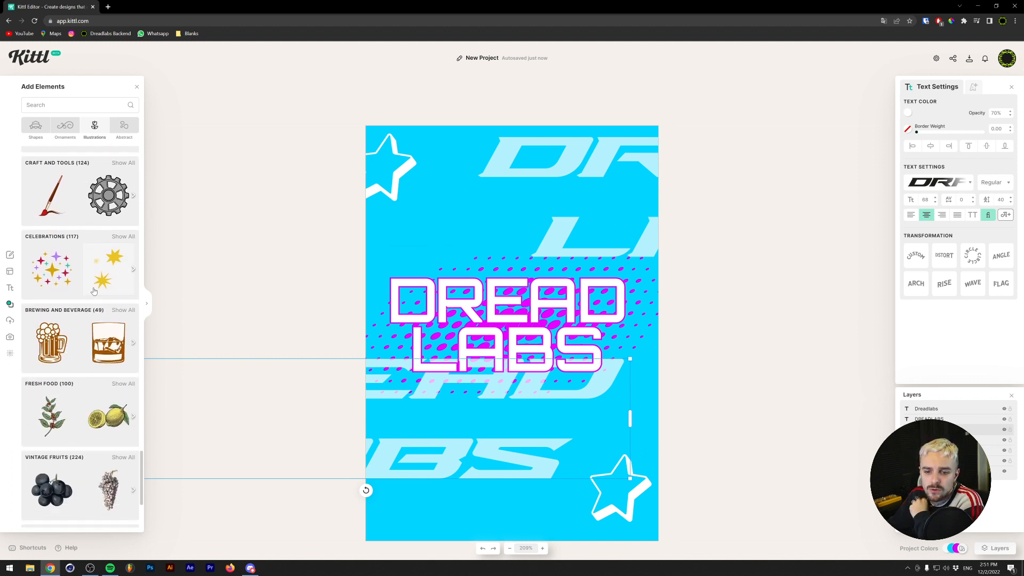
{"action": "scroll", "coordinate": [90, 295], "scroll_direction": "down", "scroll_amount": 4}
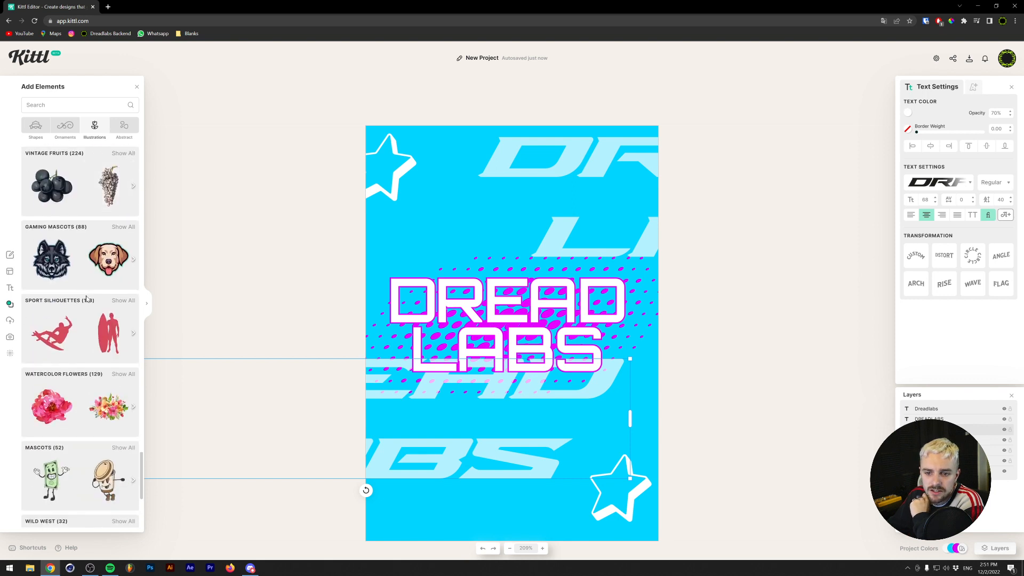
{"action": "scroll", "coordinate": [86, 299], "scroll_direction": "down", "scroll_amount": 4}
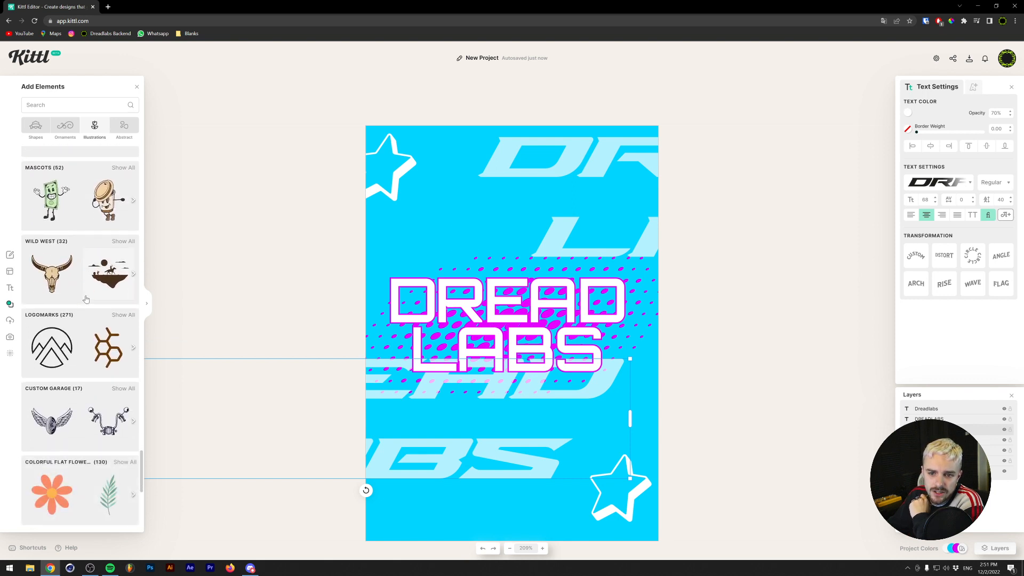
{"action": "scroll", "coordinate": [86, 299], "scroll_direction": "down", "scroll_amount": 5}
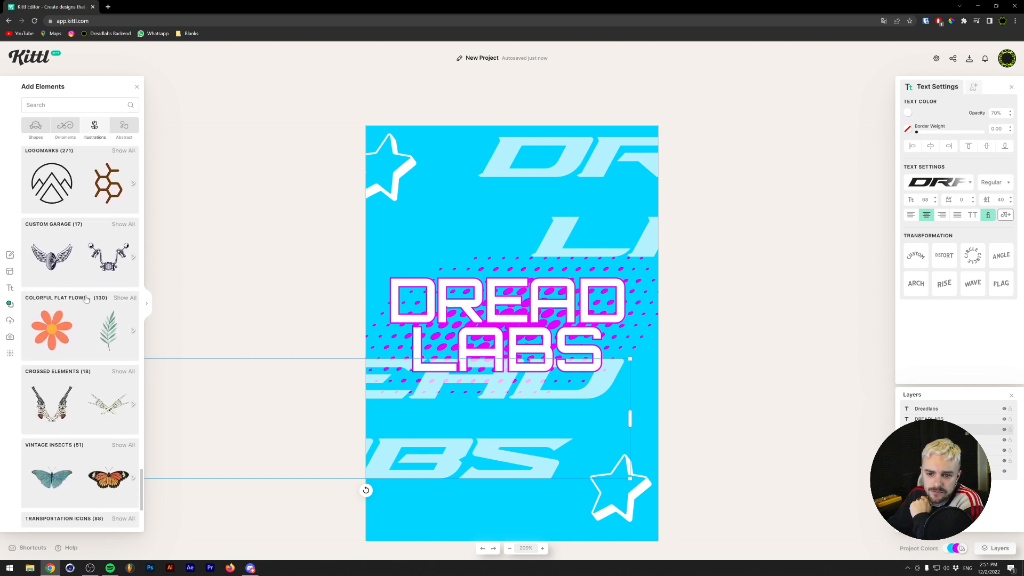
Add the stock photo of the woman in a bucket hat, scale it over the whole poster, and place it behind the text, stars and halftone.
{"action": "left_click", "coordinate": [10, 337]}
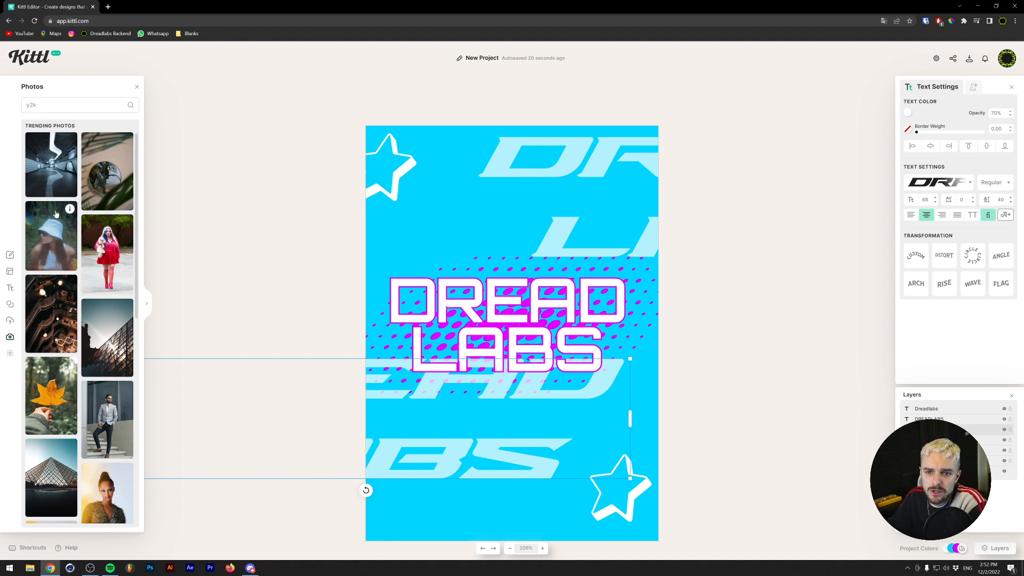
{"action": "left_click_drag", "start_coordinate": [55, 251], "coordinate": [724, 485]}
{"action": "left_click_drag", "start_coordinate": [595, 444], "coordinate": [574, 426]}
{"action": "left_click_drag", "start_coordinate": [657, 532], "coordinate": [670, 547]}
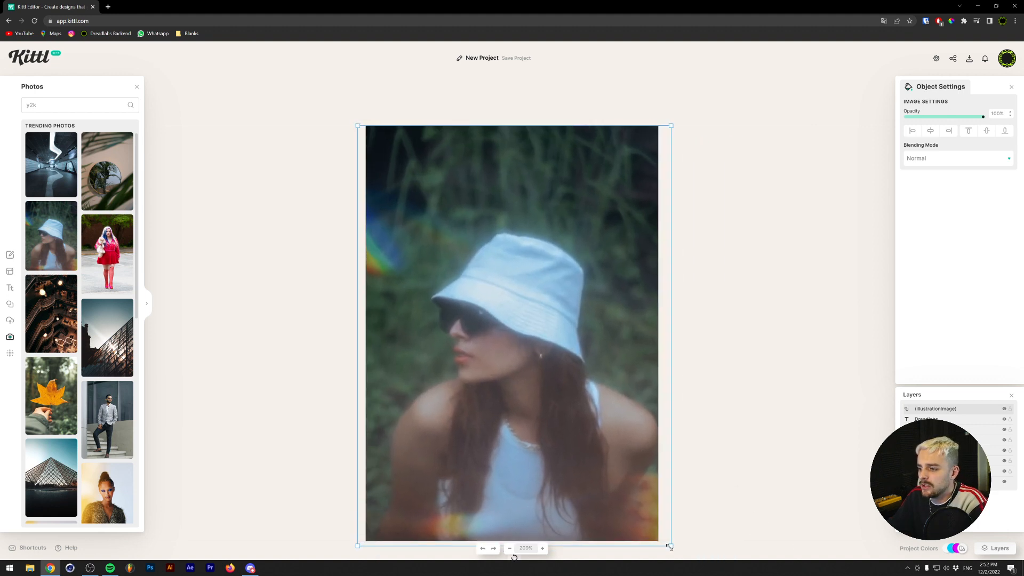
{"action": "left_click_drag", "start_coordinate": [960, 412], "coordinate": [1005, 471]}
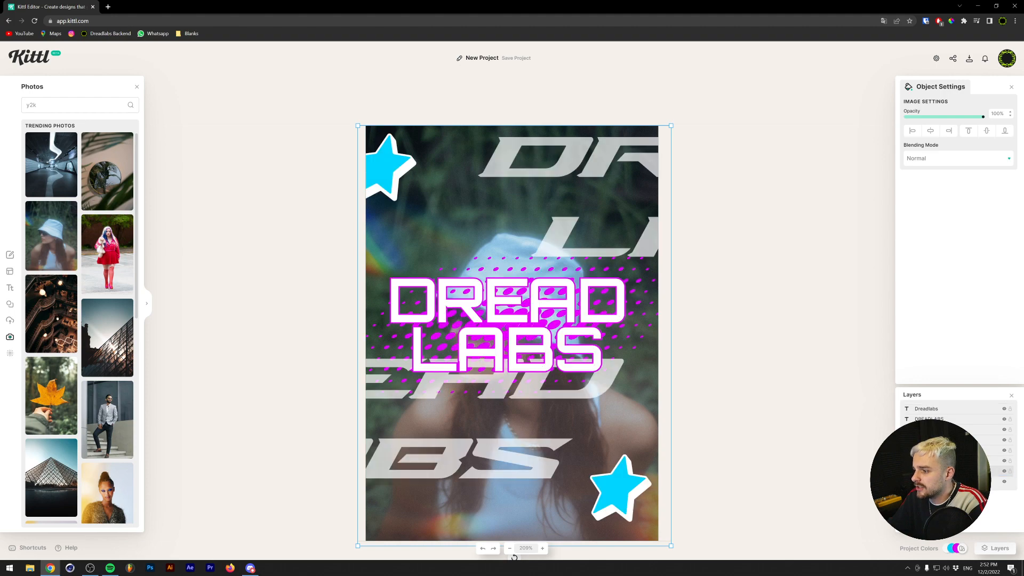
Blend the bucket-hat photo into the cyan background with Overlay mode at 88% opacity.
{"action": "left_click", "coordinate": [918, 162]}
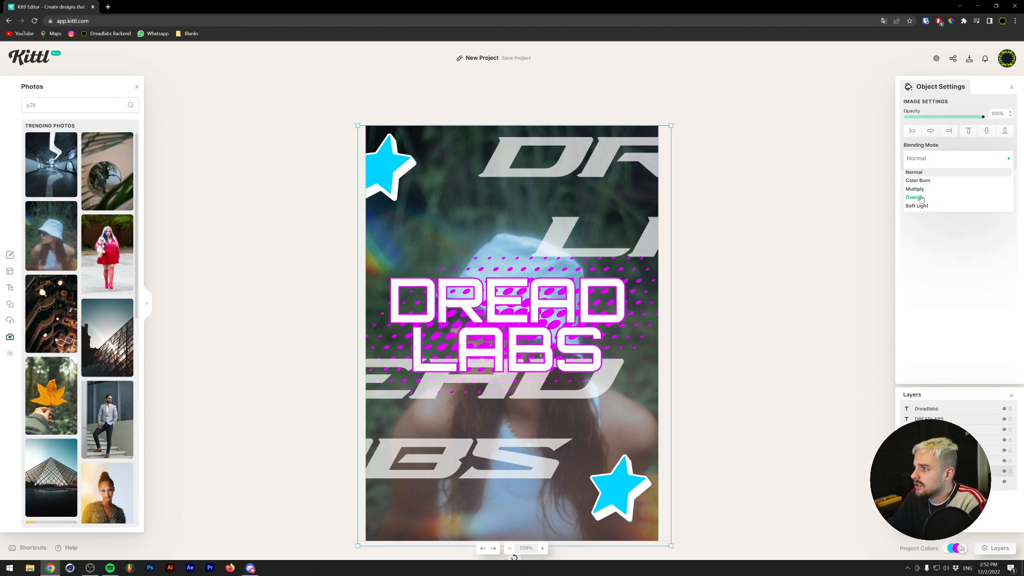
{"action": "left_click", "coordinate": [916, 198]}
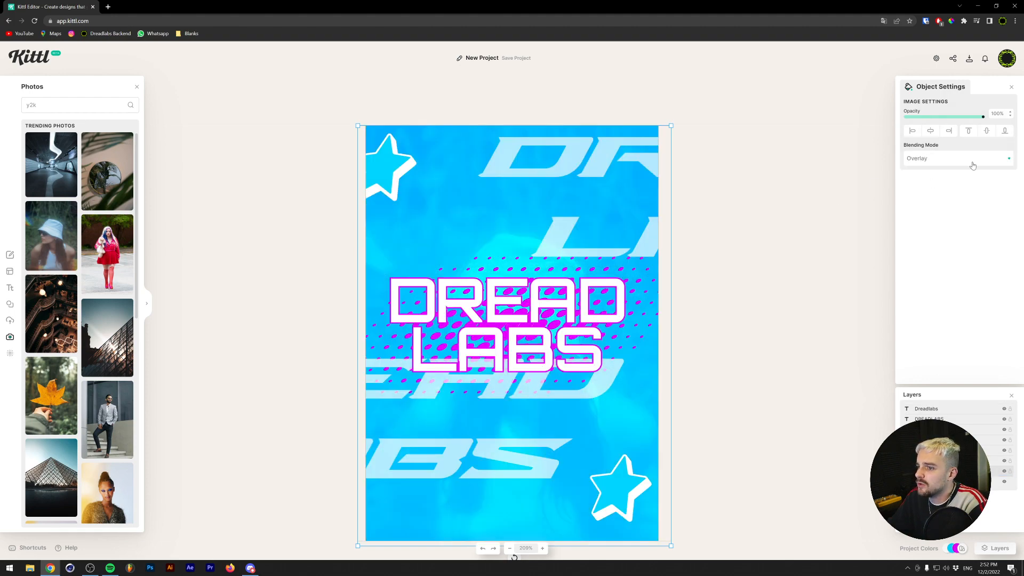
{"action": "left_click_drag", "start_coordinate": [984, 116], "coordinate": [975, 117]}
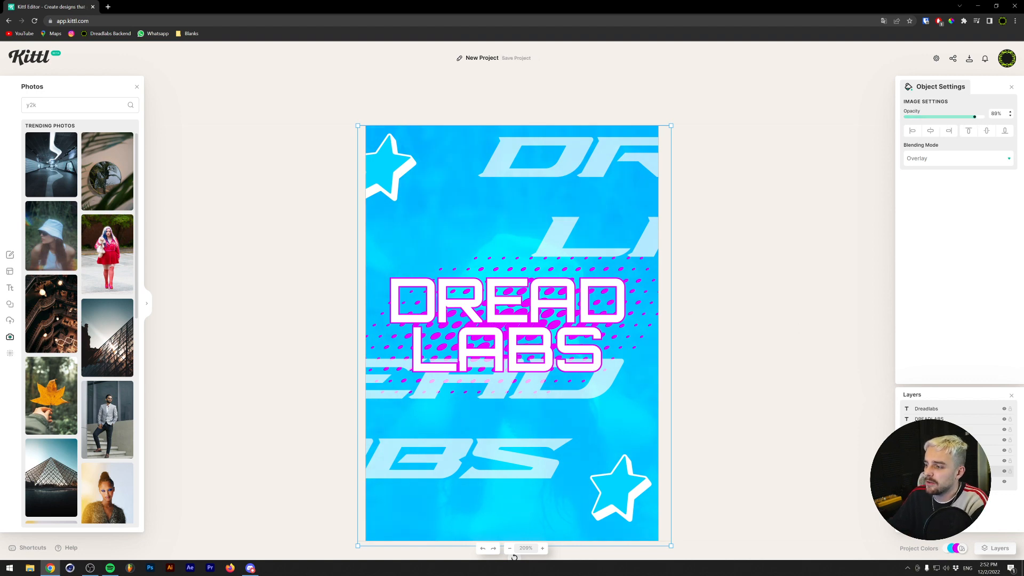
{"action": "left_click", "coordinate": [934, 461]}
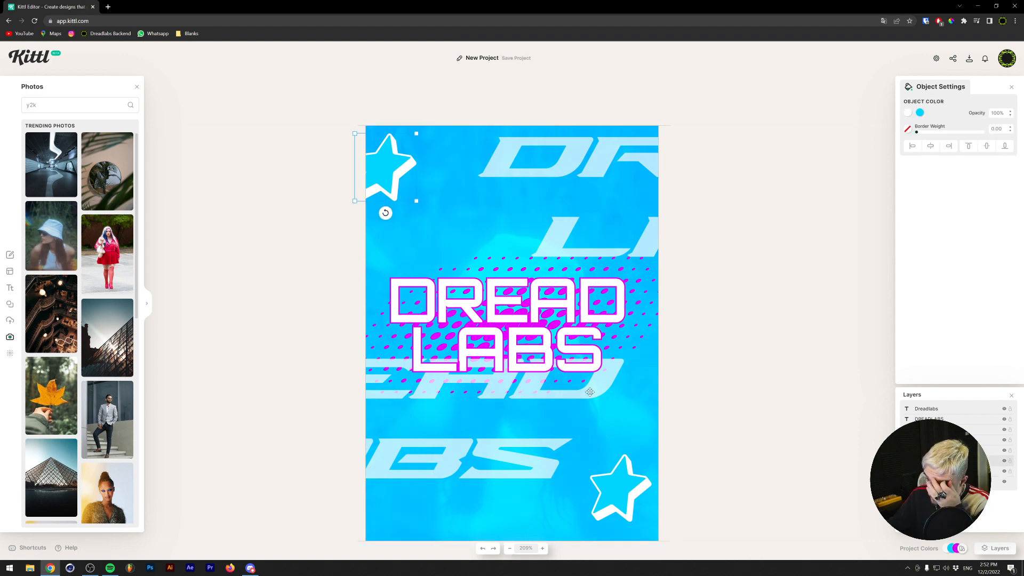
Try the Bungee typeface on the central DREADLABS headline.
{"action": "left_click", "coordinate": [541, 335]}
{"action": "left_click", "coordinate": [964, 184]}
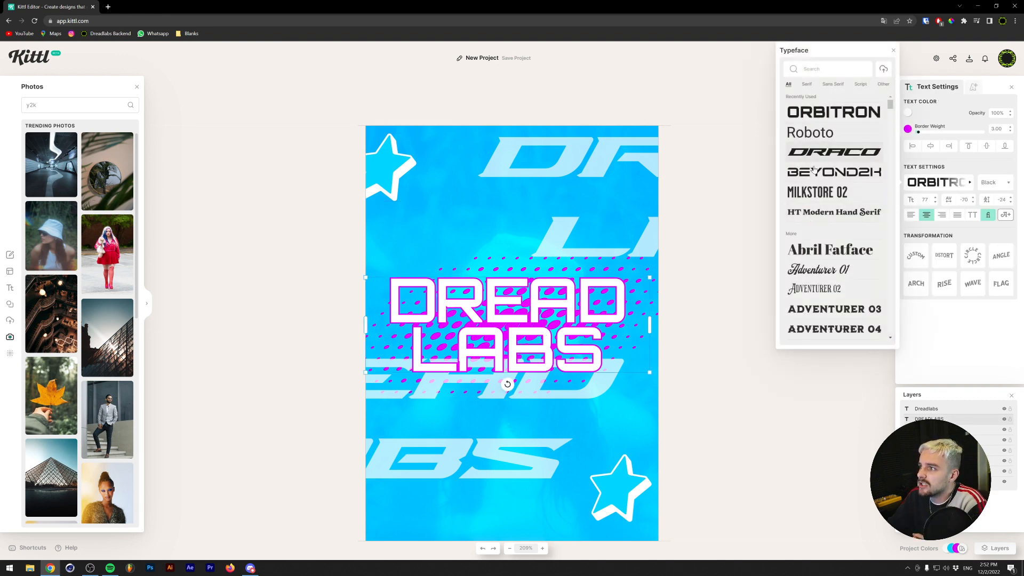
{"action": "scroll", "coordinate": [816, 211], "scroll_direction": "down", "scroll_amount": 15}
{"action": "scroll", "coordinate": [821, 202], "scroll_direction": "down", "scroll_amount": 5}
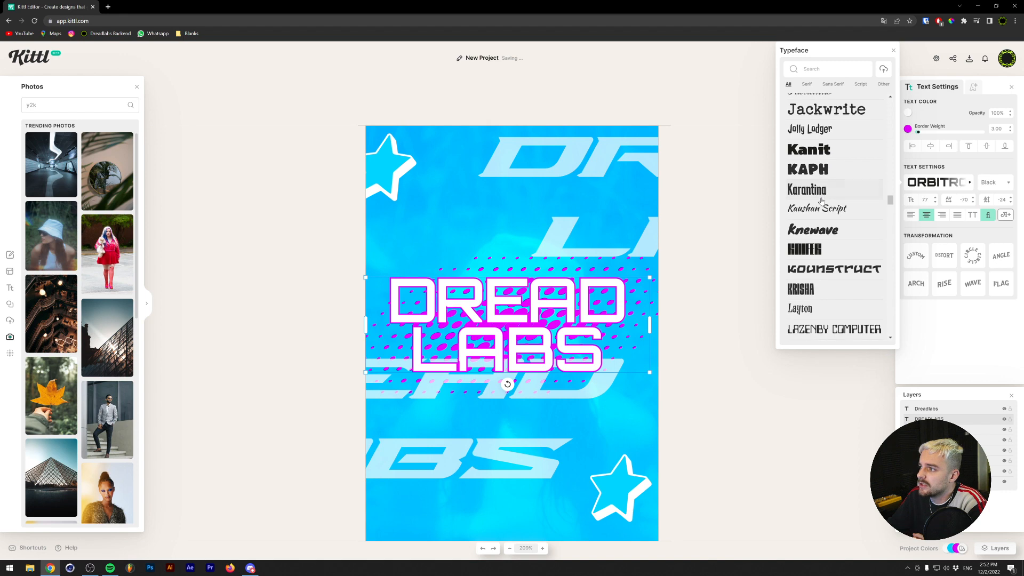
{"action": "double_click", "coordinate": [463, 307]}
{"action": "left_click", "coordinate": [964, 182]}
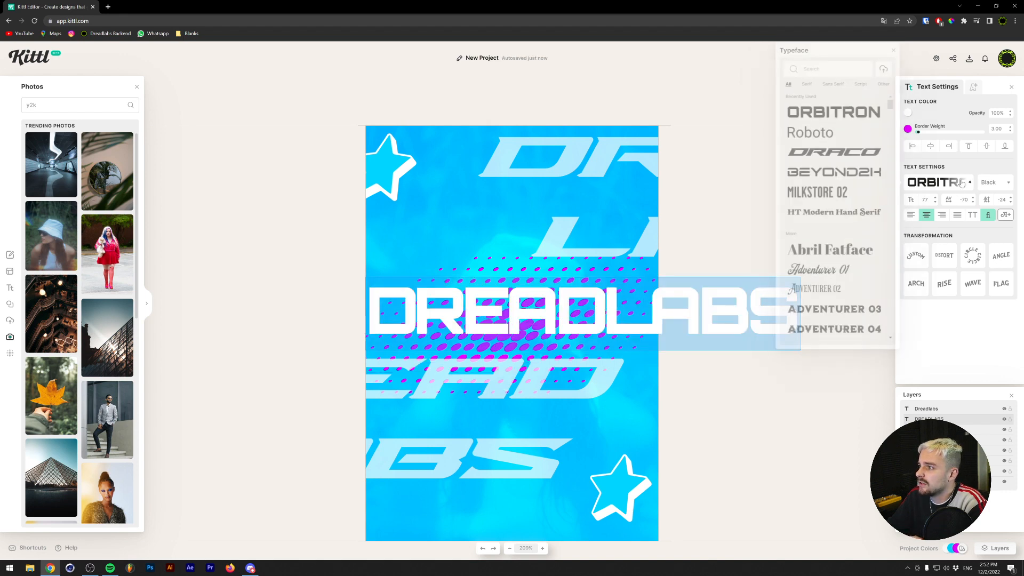
{"action": "scroll", "coordinate": [814, 263], "scroll_direction": "down", "scroll_amount": 8}
{"action": "scroll", "coordinate": [814, 263], "scroll_direction": "down", "scroll_amount": 5}
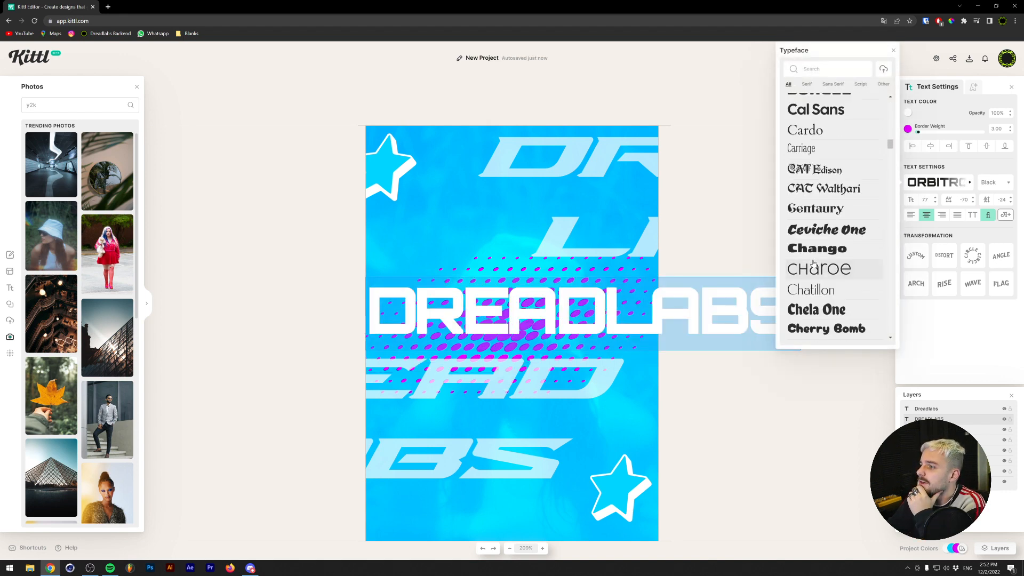
{"action": "scroll", "coordinate": [812, 214], "scroll_direction": "up", "scroll_amount": 3}
{"action": "left_click", "coordinate": [812, 168]}
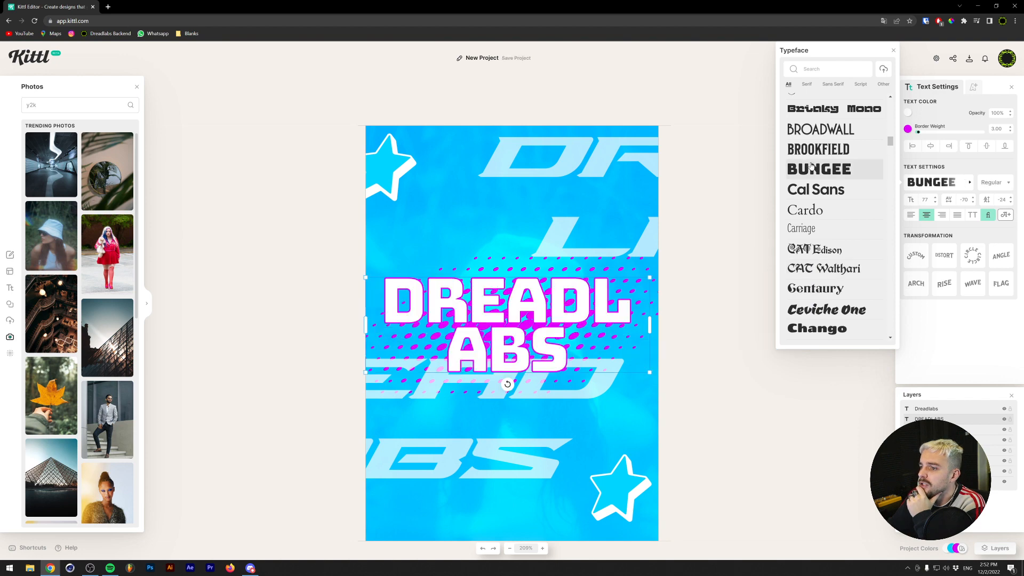
Set the DREADLABS headline in the Rahovets typeface.
{"action": "left_click", "coordinate": [1004, 183]}
{"action": "left_click", "coordinate": [954, 184]}
{"action": "scroll", "coordinate": [809, 244], "scroll_direction": "down", "scroll_amount": 20}
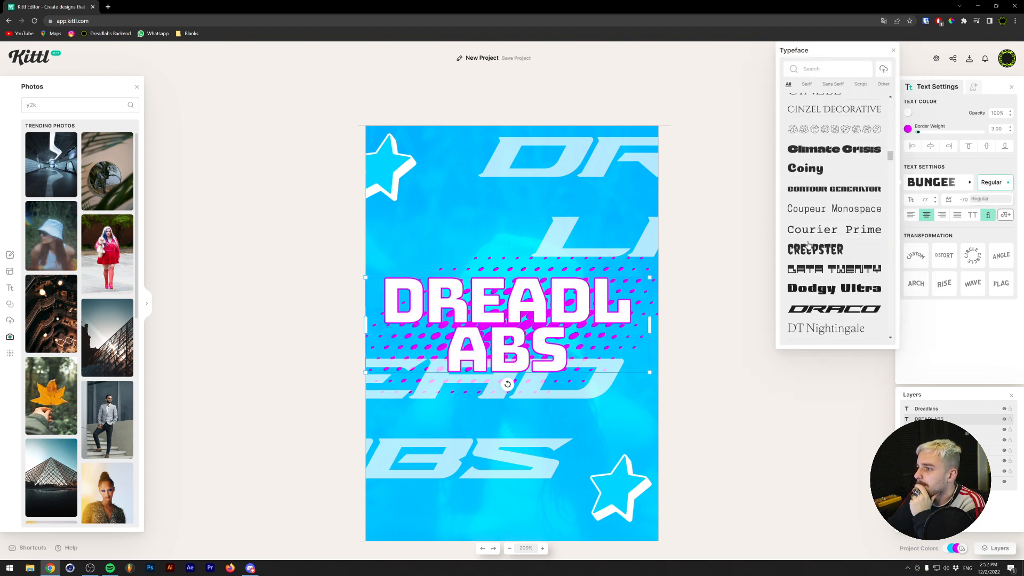
{"action": "scroll", "coordinate": [809, 244], "scroll_direction": "down", "scroll_amount": 12}
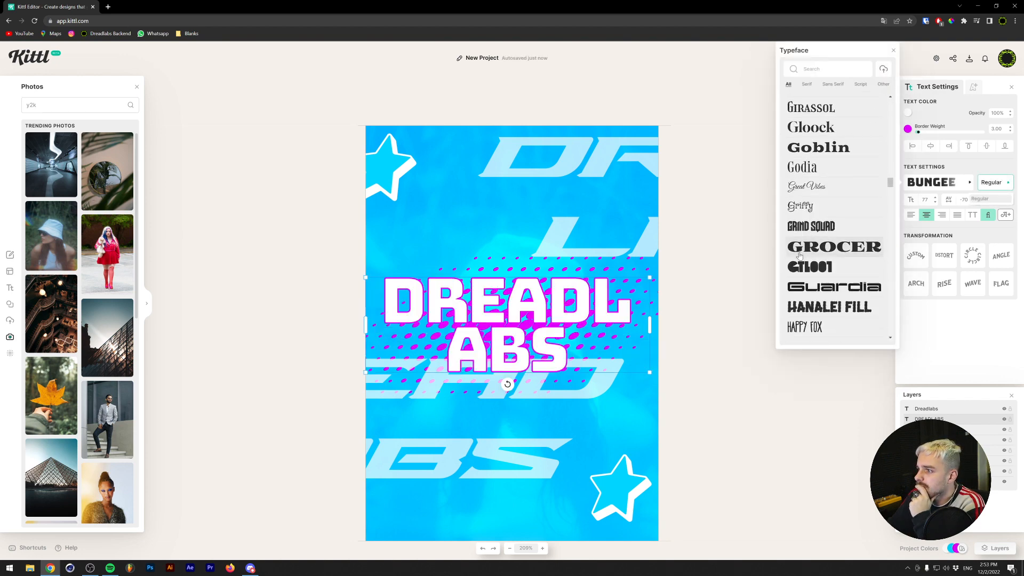
{"action": "scroll", "coordinate": [800, 256], "scroll_direction": "down", "scroll_amount": 12}
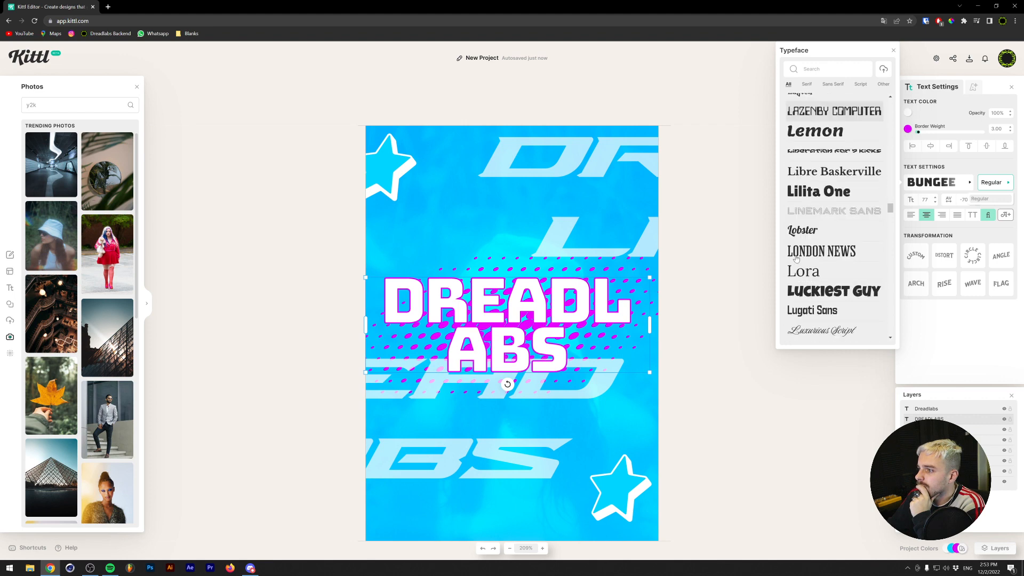
{"action": "scroll", "coordinate": [797, 257], "scroll_direction": "down", "scroll_amount": 12}
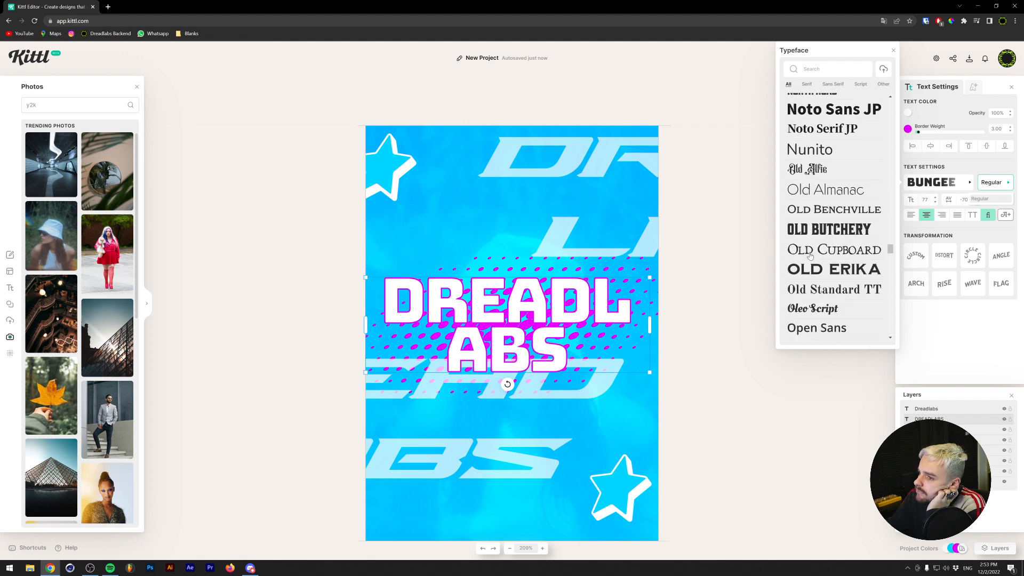
{"action": "scroll", "coordinate": [809, 256], "scroll_direction": "down", "scroll_amount": 12}
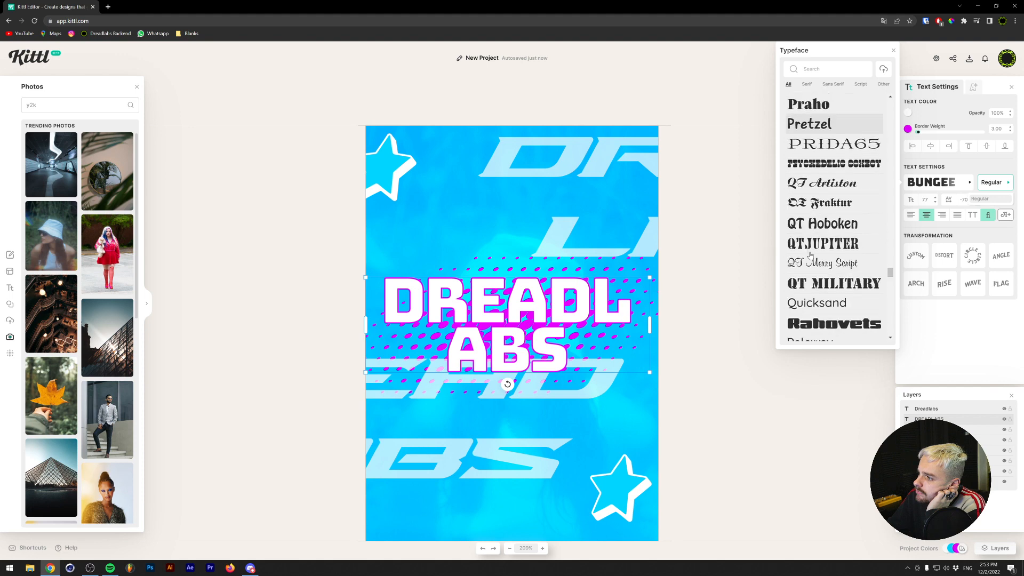
{"action": "left_click", "coordinate": [805, 289]}
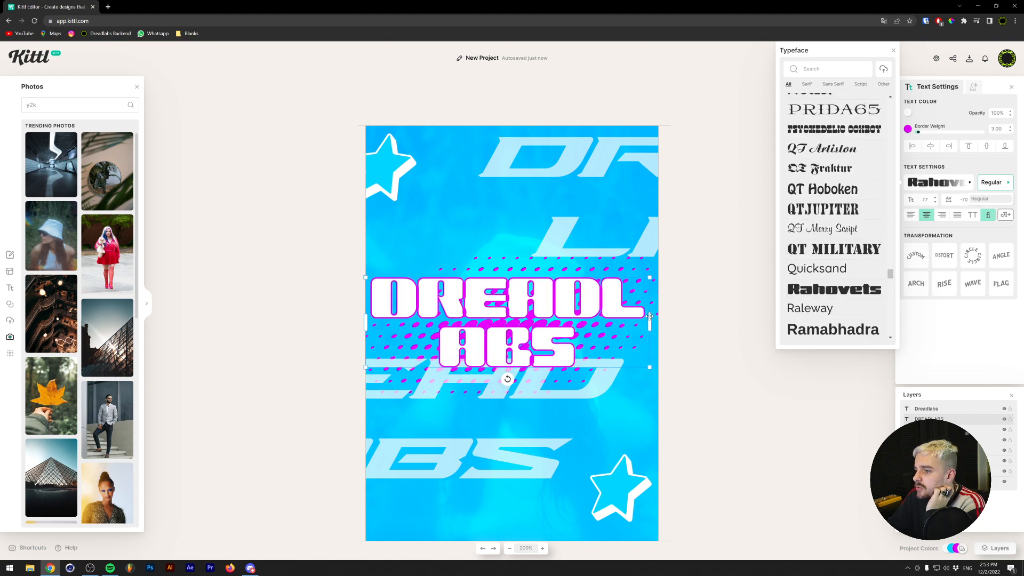
Narrow the headline's text box so it breaks into DREAD and LABS, and set its letter spacing to -12.
{"action": "left_click_drag", "start_coordinate": [650, 323], "coordinate": [632, 320]}
{"action": "left_click_drag", "start_coordinate": [561, 301], "coordinate": [575, 294]}
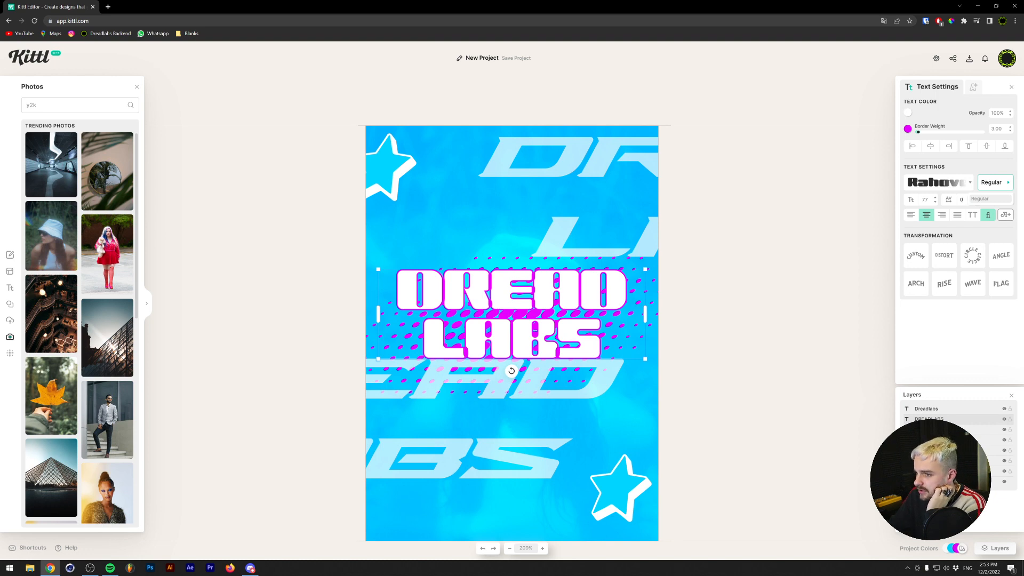
{"action": "key", "text": "Return"}
{"action": "left_click", "coordinate": [973, 202]}
{"action": "left_click", "coordinate": [974, 202]}
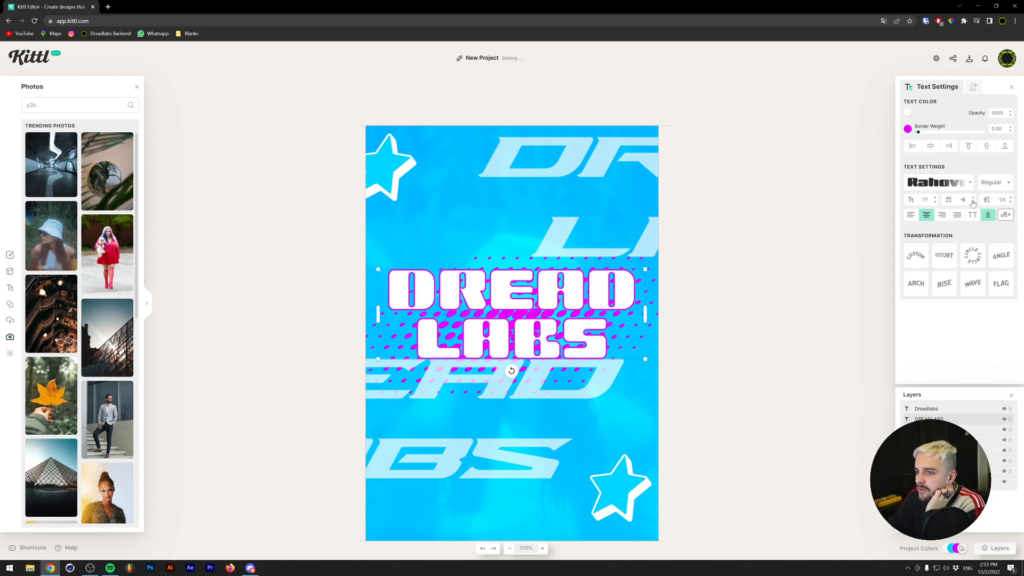
{"action": "left_click", "coordinate": [974, 202]}
Try tilting the DREADLABS headline, undo the rotation, and move the level headline slightly down over the halftone.
{"action": "left_click_drag", "start_coordinate": [512, 371], "coordinate": [538, 369]}
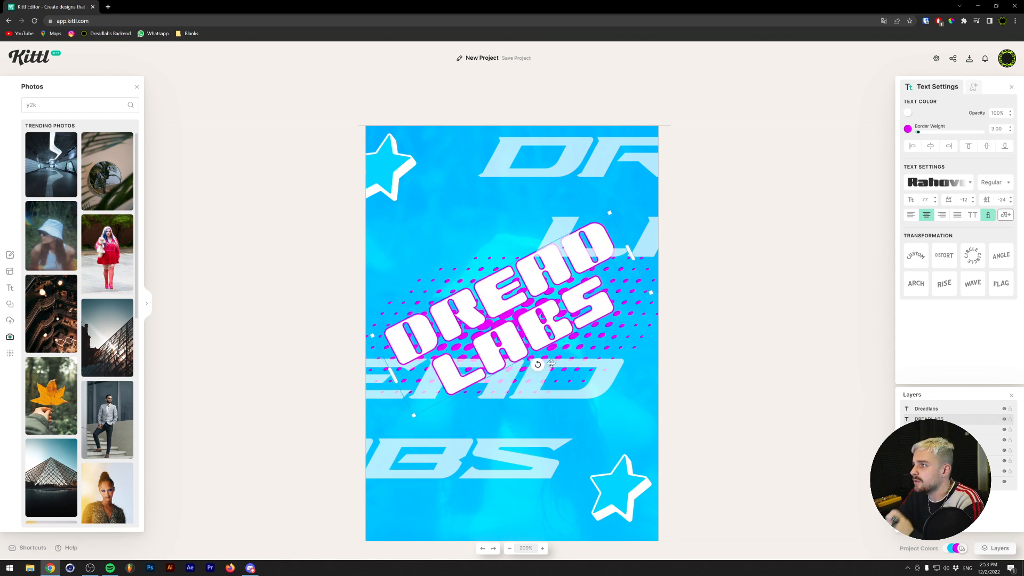
{"action": "key", "text": "ctrl+z"}
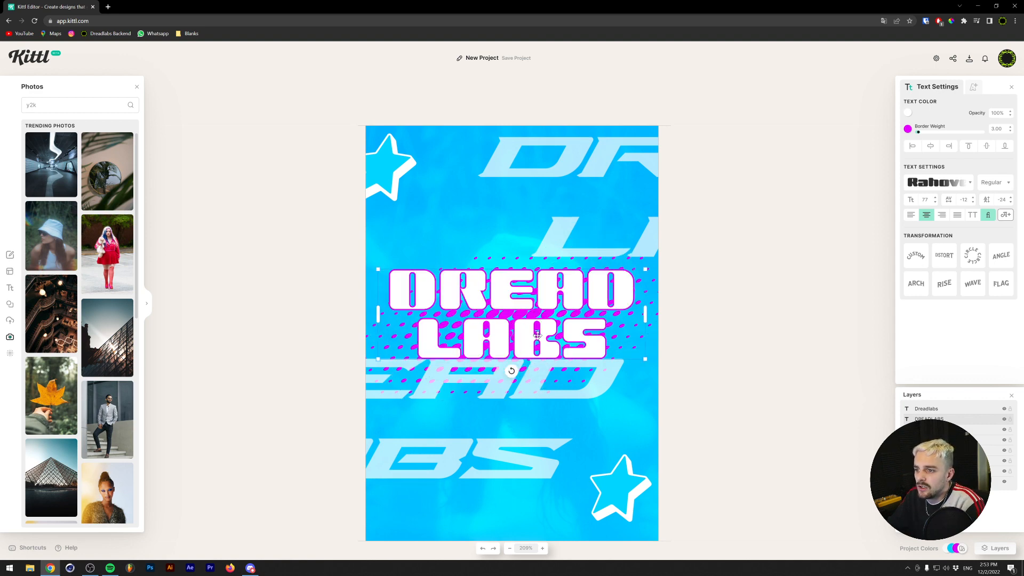
{"action": "left_click_drag", "start_coordinate": [533, 350], "coordinate": [533, 361]}
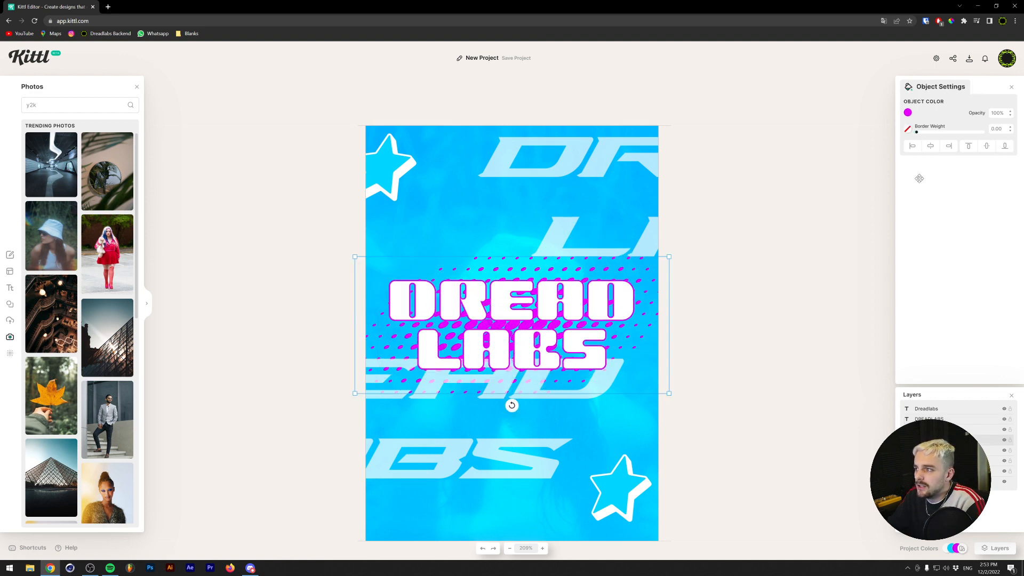
Lower the magenta halftone pattern's opacity to 40%.
{"action": "left_click", "coordinate": [1011, 115]}
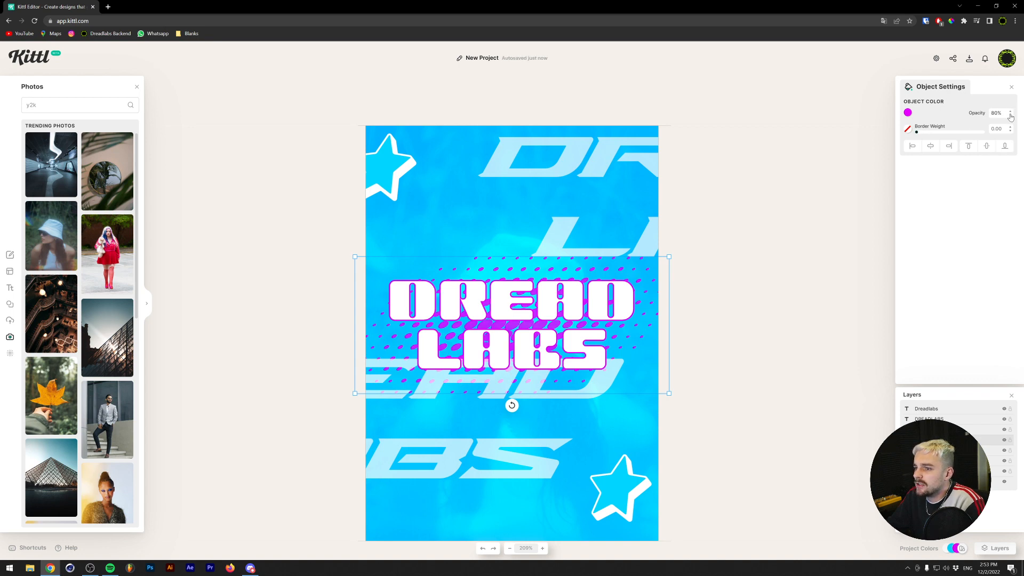
{"action": "left_click", "coordinate": [1010, 115]}
{"action": "left_click", "coordinate": [1011, 115]}
{"action": "left_click", "coordinate": [1010, 115]}
{"action": "left_click", "coordinate": [1010, 115]}
{"action": "left_click", "coordinate": [1010, 115]}
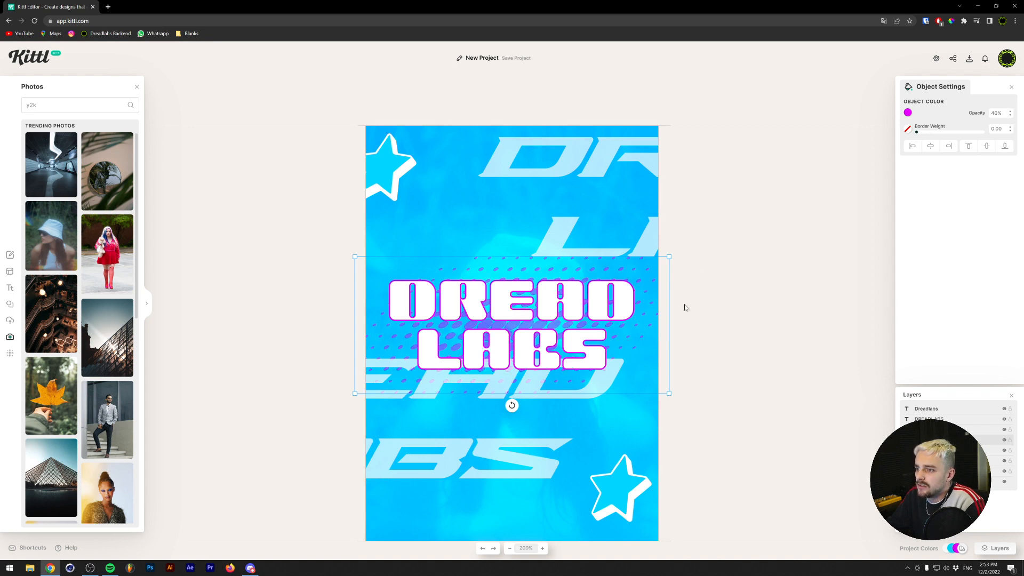
Enlarge the halftone pattern and shift it up and right so it runs off the poster's right edge.
{"action": "left_click_drag", "start_coordinate": [669, 393], "coordinate": [761, 434]}
{"action": "left_click_drag", "start_coordinate": [625, 402], "coordinate": [673, 359]}
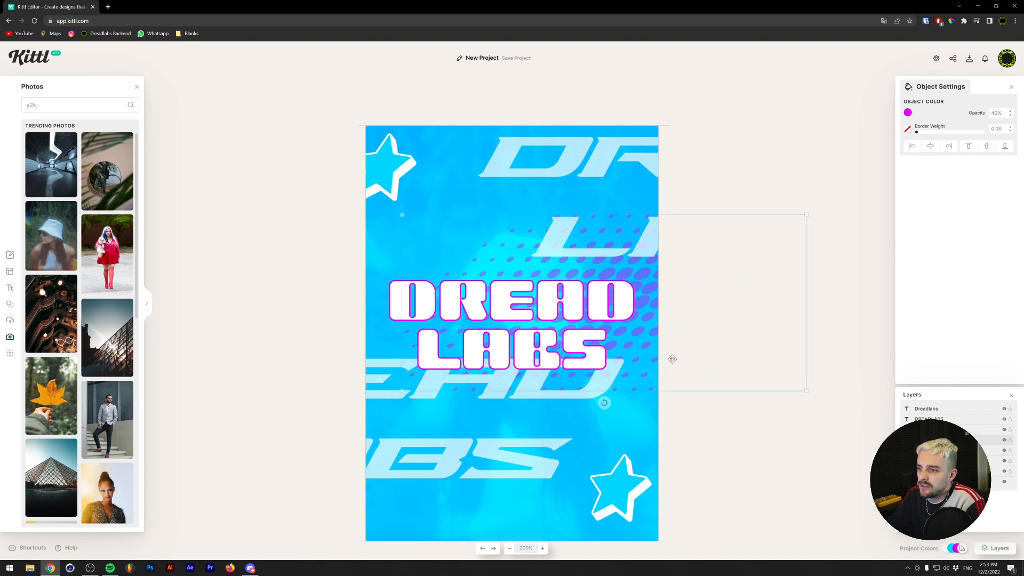
{"action": "left_click", "coordinate": [331, 319]}
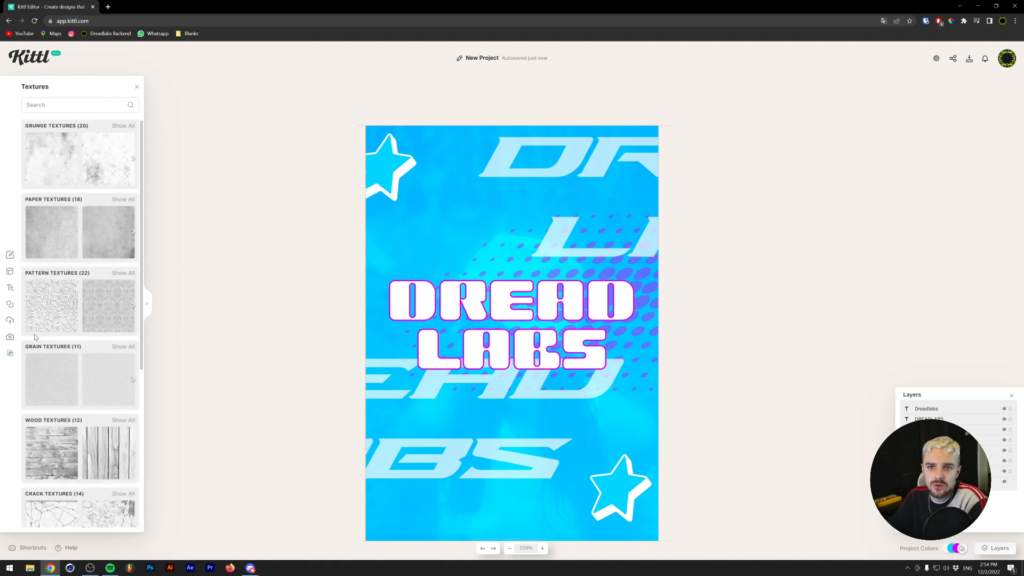
Browse the texture collections and apply the first grain texture to the whole poster.
{"action": "scroll", "coordinate": [52, 475], "scroll_direction": "down", "scroll_amount": 3}
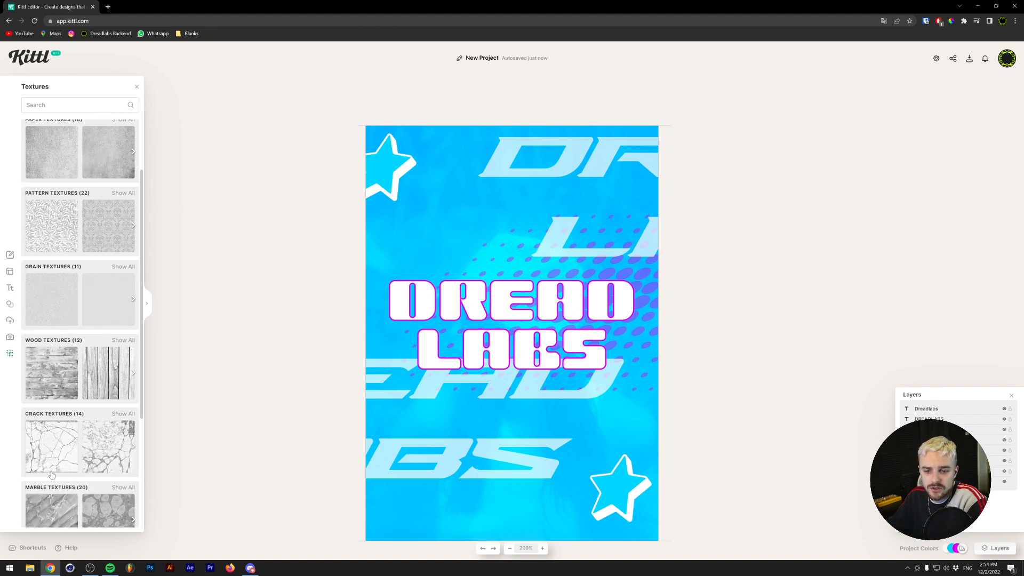
{"action": "scroll", "coordinate": [33, 372], "scroll_direction": "down", "scroll_amount": 3}
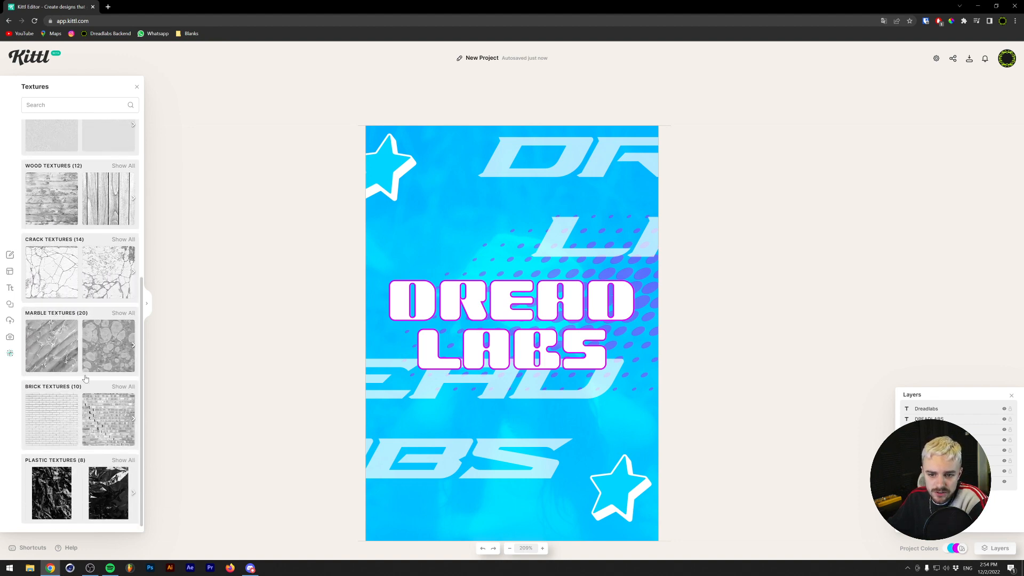
{"action": "scroll", "coordinate": [113, 461], "scroll_direction": "up", "scroll_amount": 5}
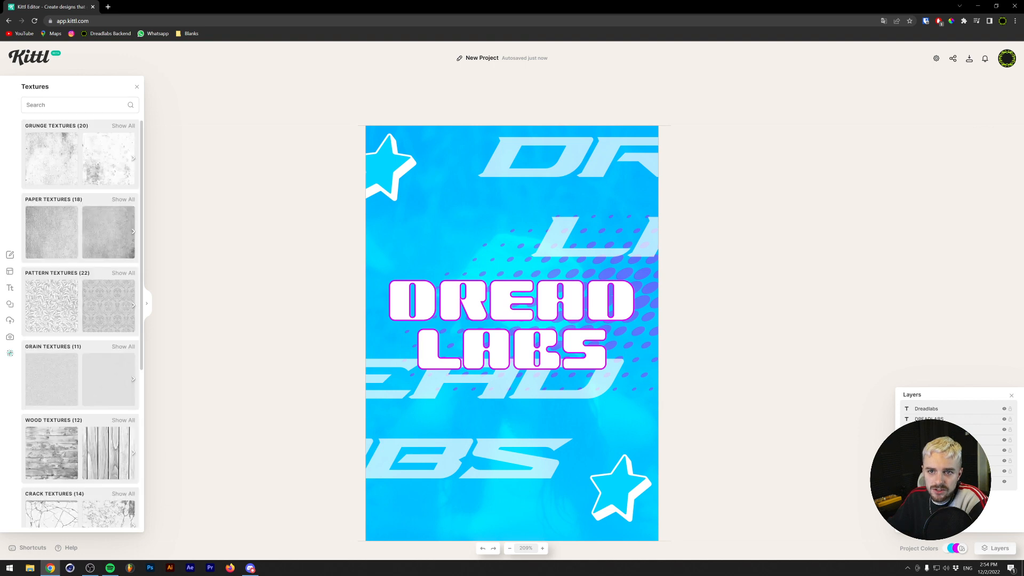
{"action": "left_click", "coordinate": [122, 348]}
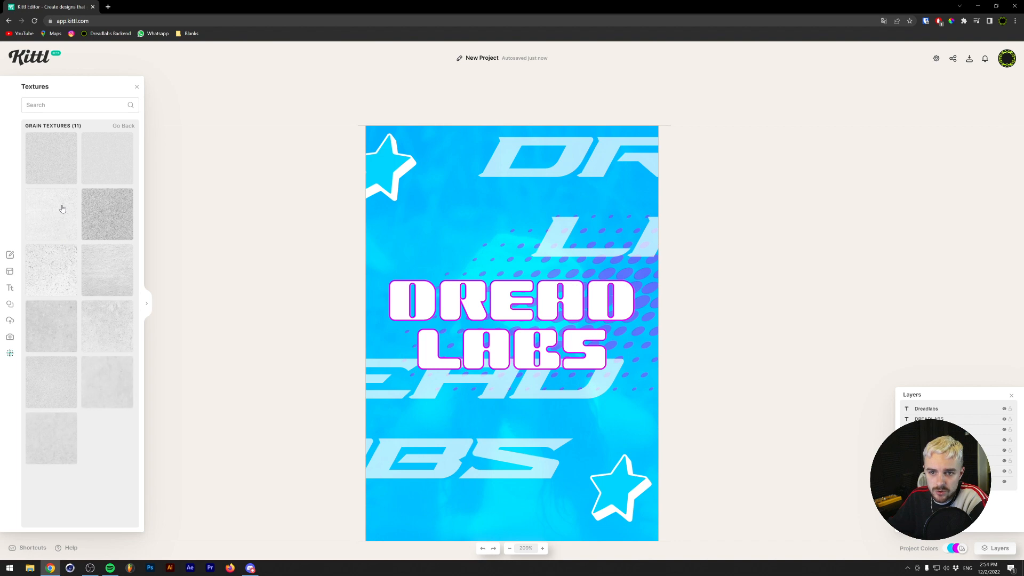
{"action": "left_click", "coordinate": [57, 157]}
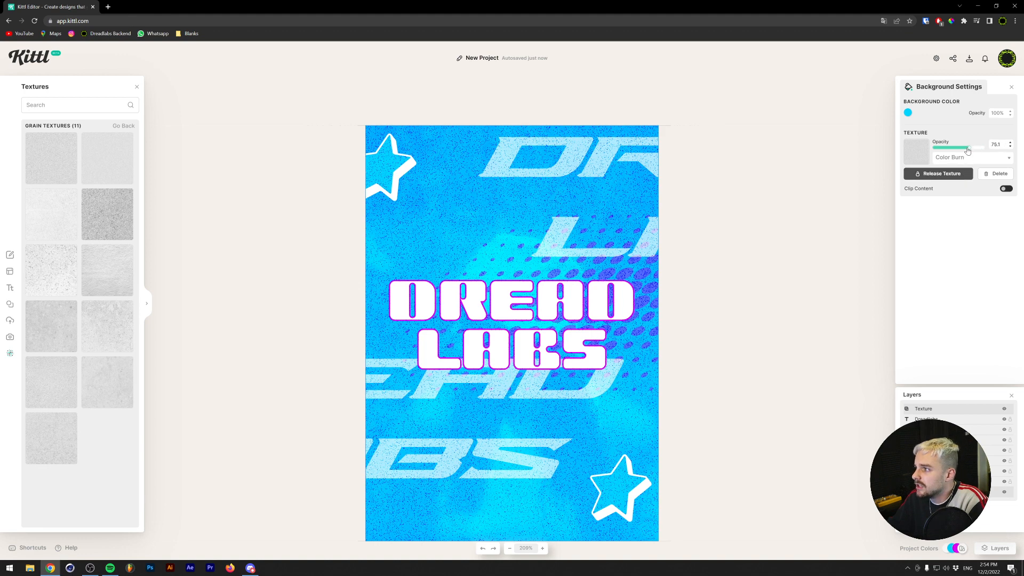
Switch the grain texture's blending mode to Soft Light and set its opacity to about 54.
{"action": "left_click_drag", "start_coordinate": [971, 147], "coordinate": [943, 151]}
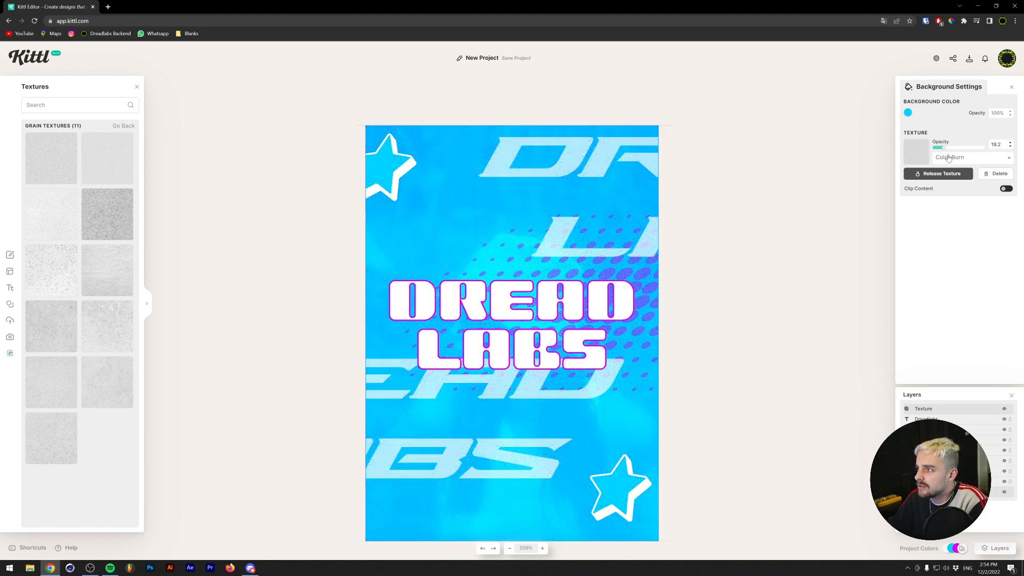
{"action": "left_click", "coordinate": [948, 158]}
{"action": "left_click", "coordinate": [951, 204]}
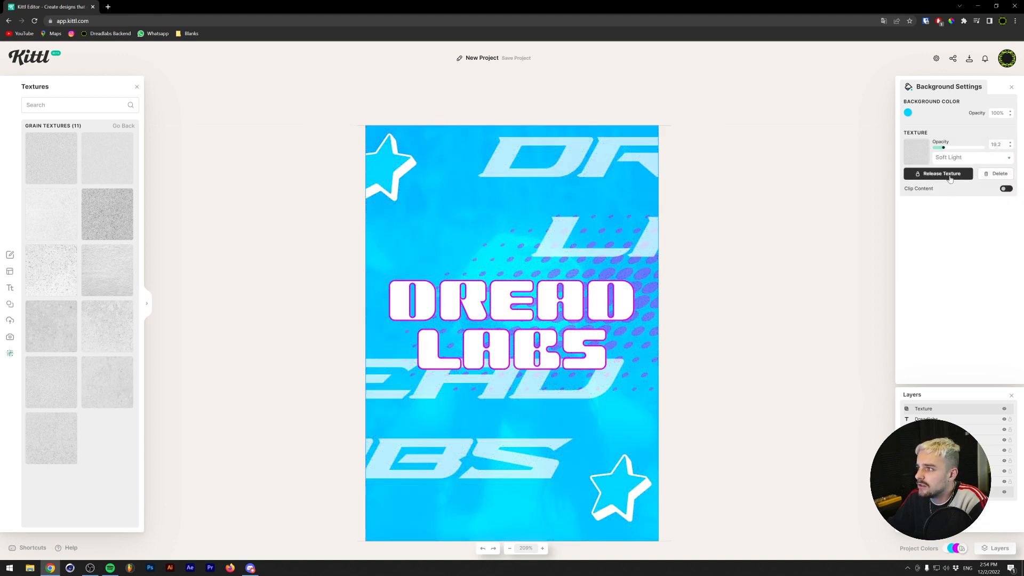
{"action": "left_click_drag", "start_coordinate": [943, 148], "coordinate": [963, 149]}
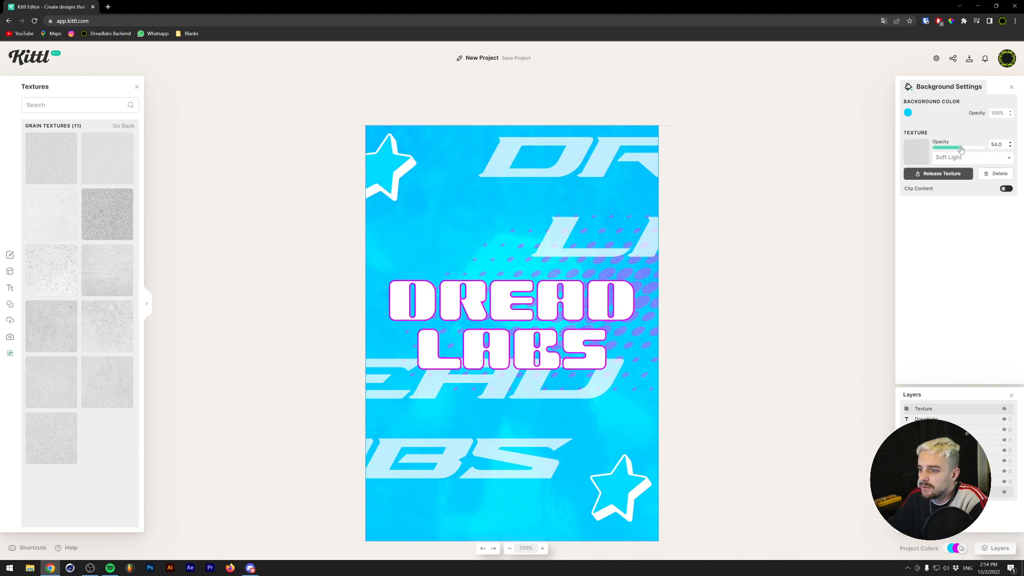
Release the applied grain texture as a separate image and apply the second grain texture over the whole poster.
{"action": "left_click_drag", "start_coordinate": [125, 162], "coordinate": [498, 235]}
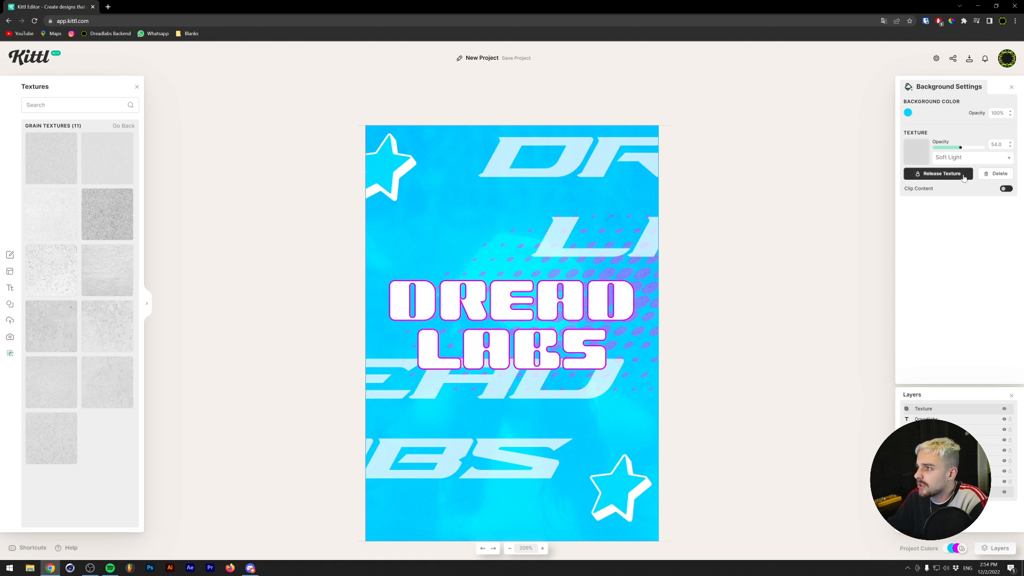
{"action": "left_click", "coordinate": [942, 174]}
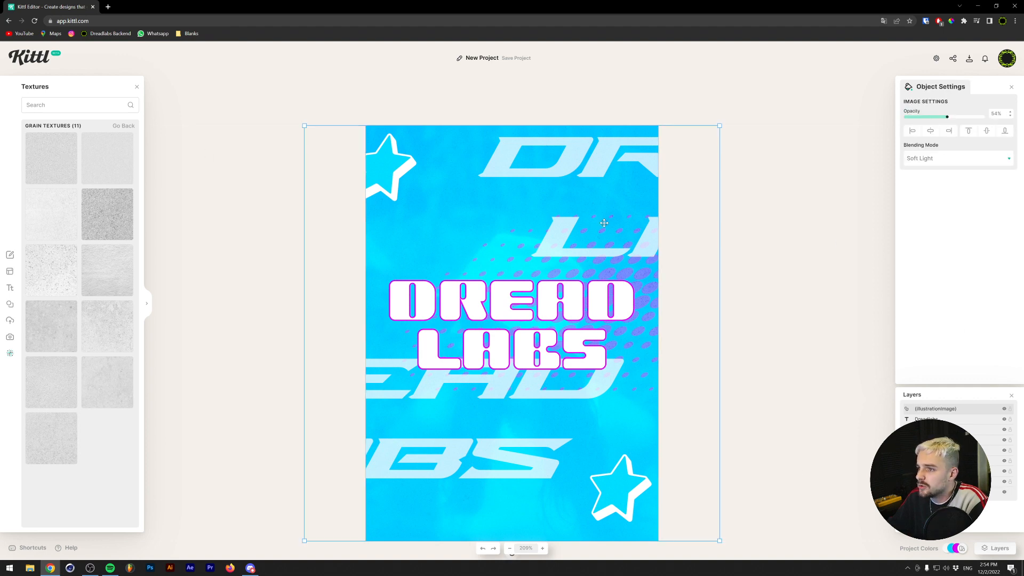
{"action": "left_click", "coordinate": [92, 161]}
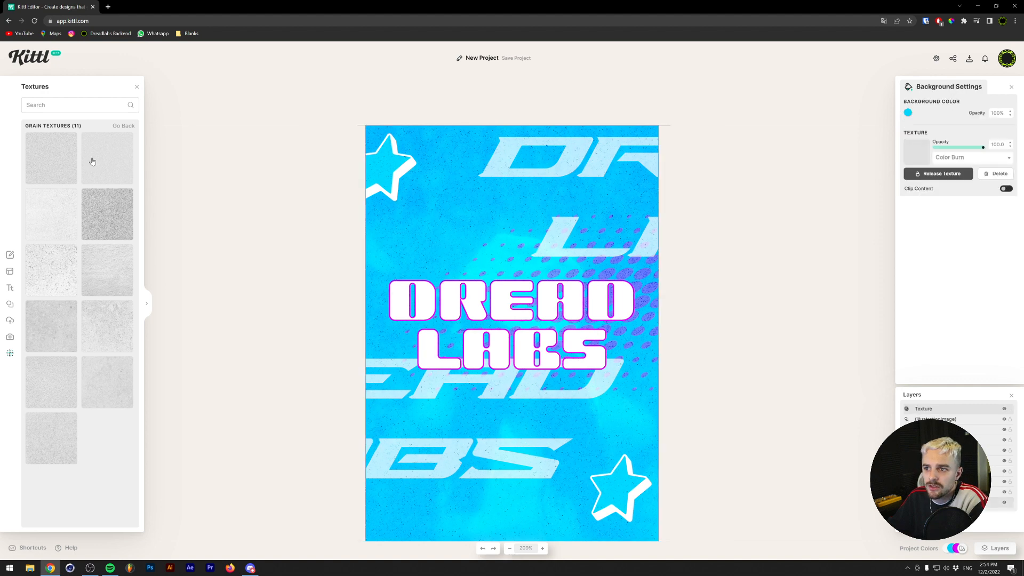
Try the Alpha Mask blending mode on the second grain texture, settle on Soft Light, and clear the template library from view.
{"action": "left_click", "coordinate": [955, 157]}
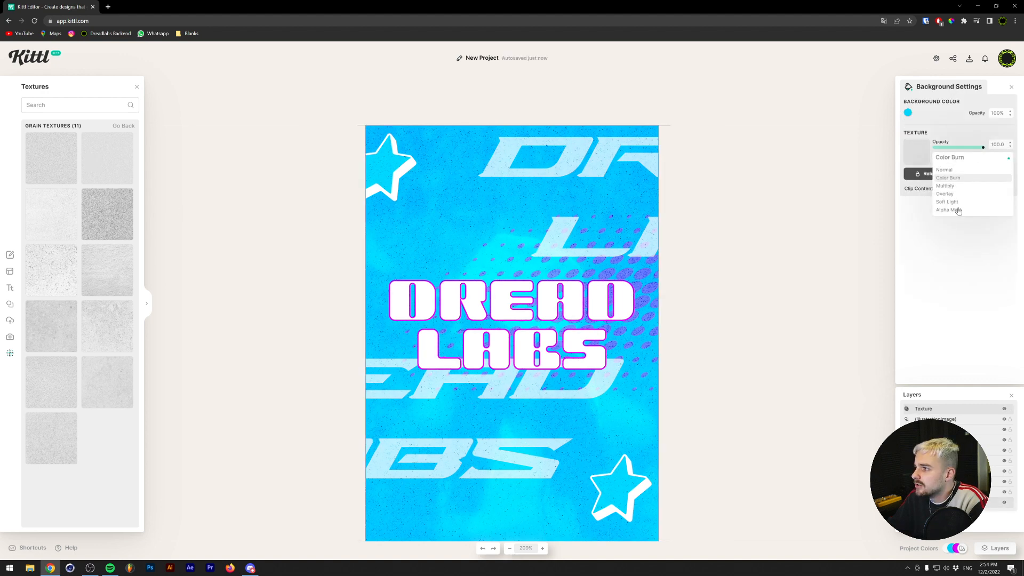
{"action": "left_click", "coordinate": [957, 210]}
{"action": "left_click", "coordinate": [949, 162]}
{"action": "left_click", "coordinate": [952, 204]}
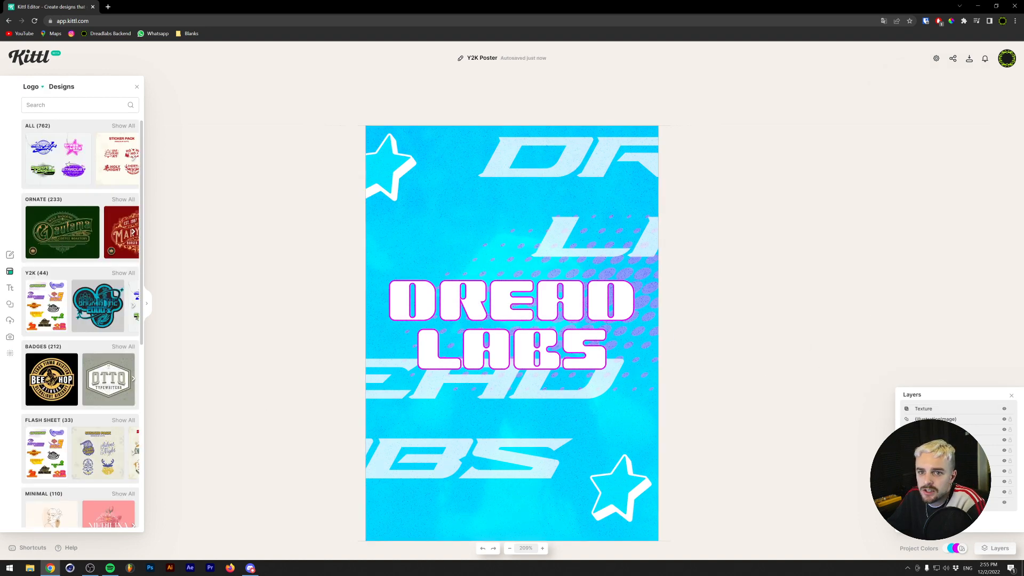
{"action": "left_click", "coordinate": [136, 87]}
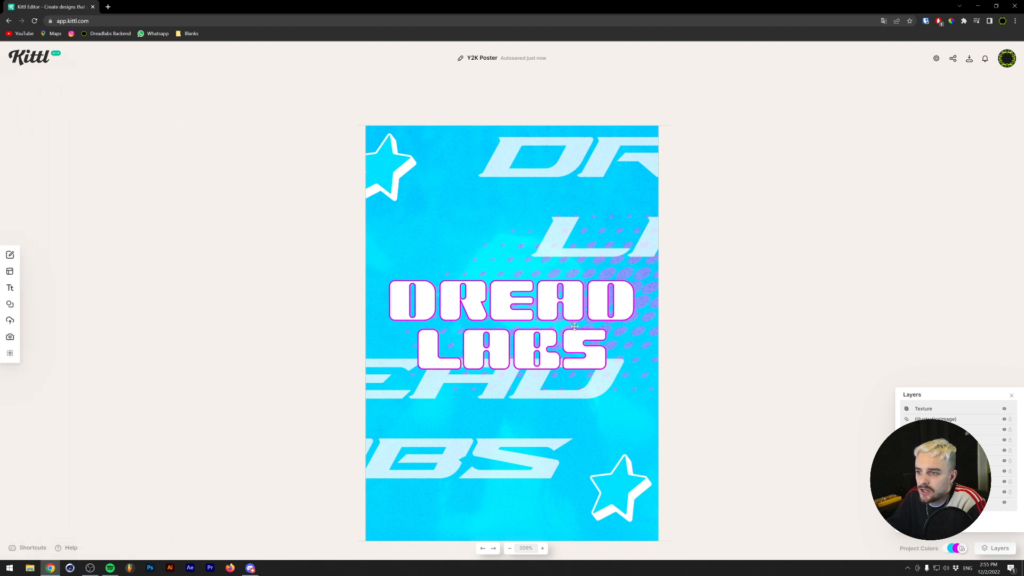